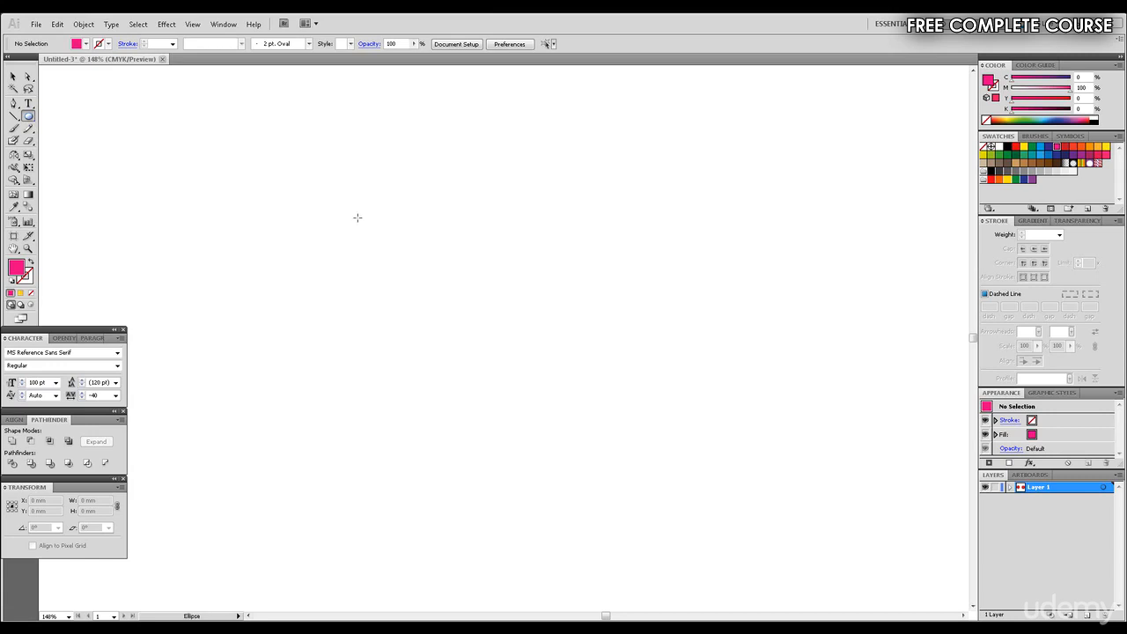
Step: Draw a pink circle about 61 mm in diameter on the empty artboard with the Ellipse tool
left_click_drag(364, 208, 393, 240)
left_click_drag(514, 338, 515, 336)
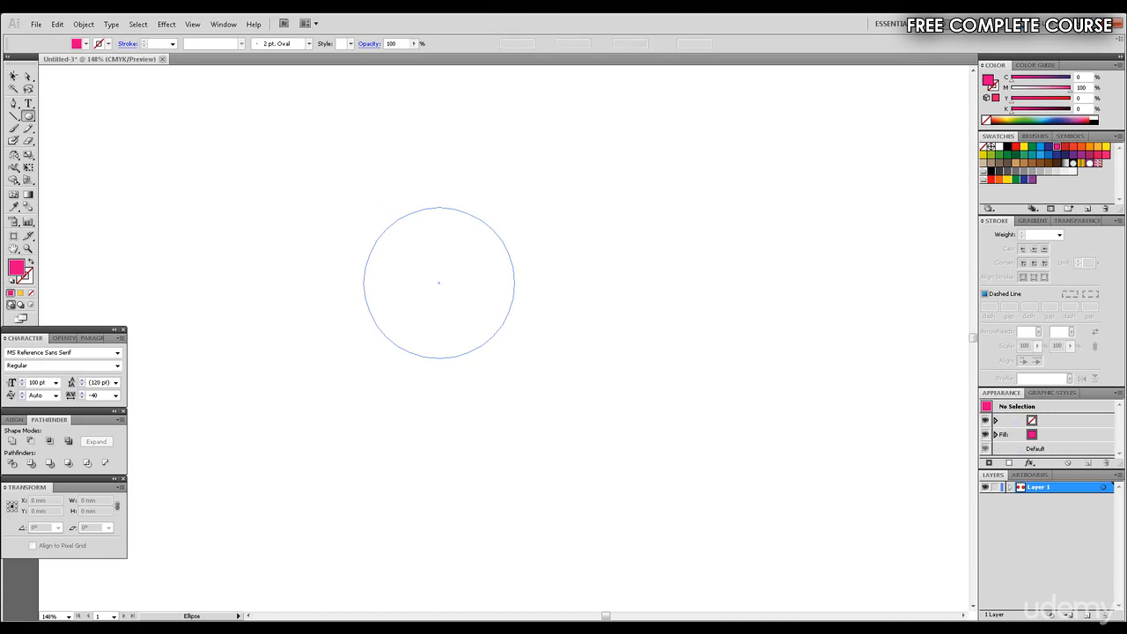
left_click_drag(515, 338, 515, 338)
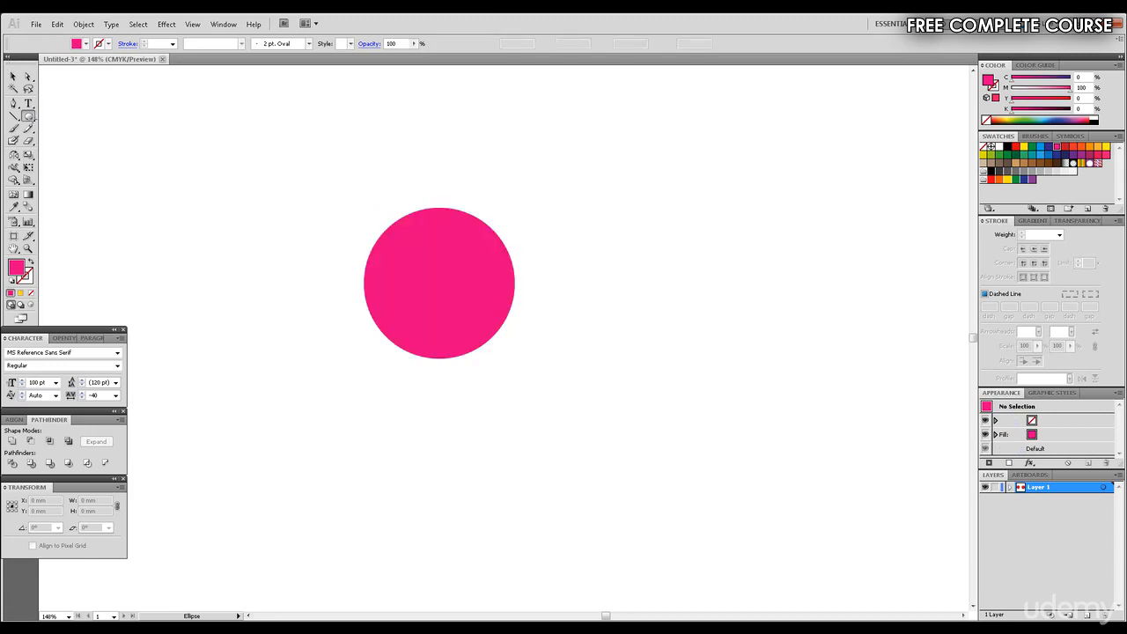
left_click(29, 119)
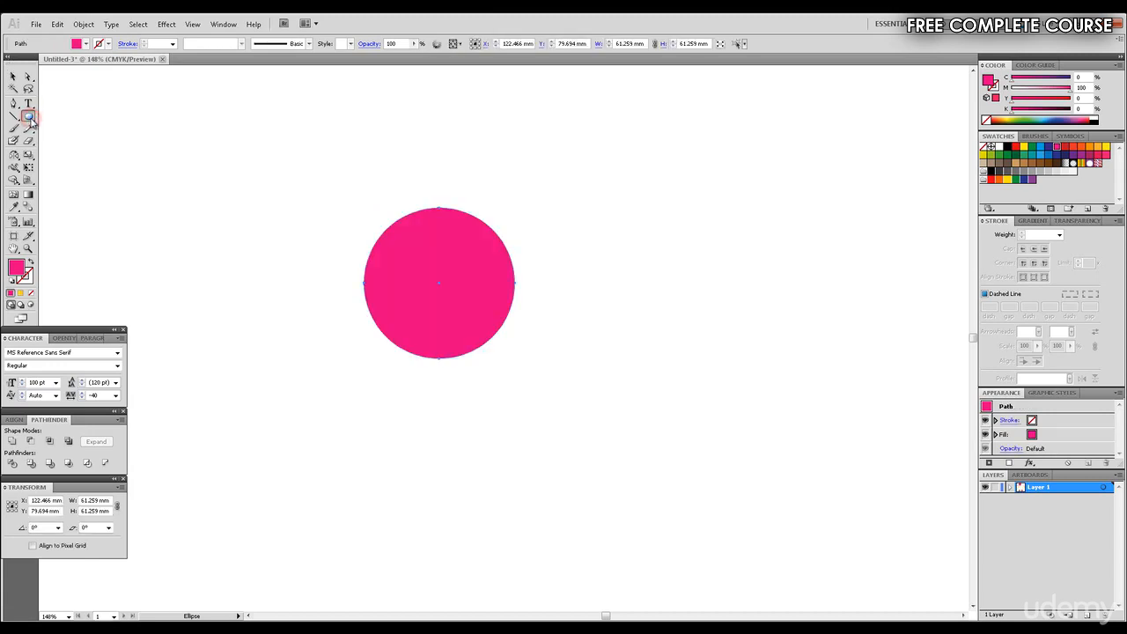
left_click_drag(30, 119, 51, 118)
left_click_drag(1049, 146, 444, 291)
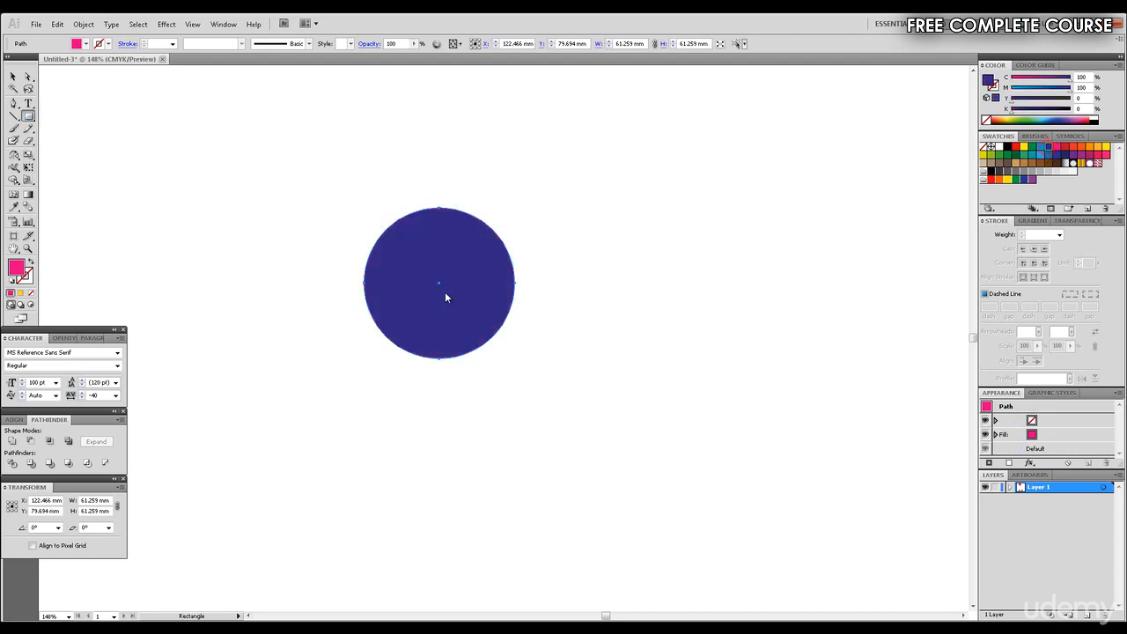
key("v")
key("ctrl+z")
left_click(234, 177)
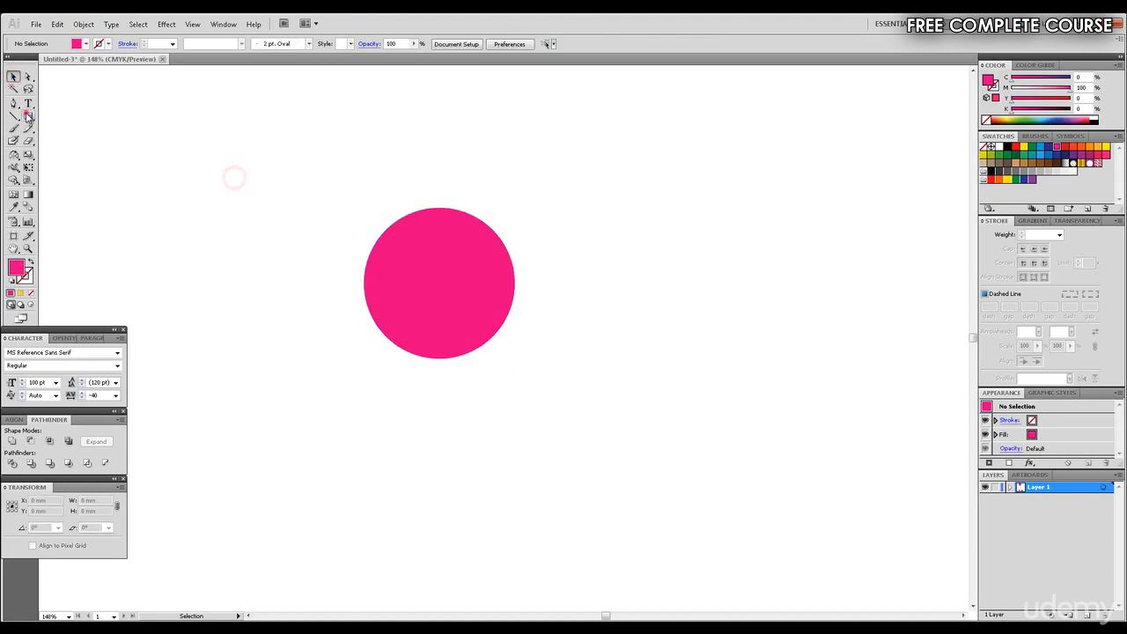
Step: Draw a square about 51 mm wide overlapping the circle's lower-right part, fill it dark blue, and deselect it
left_click(28, 116)
left_click_drag(444, 288, 568, 412)
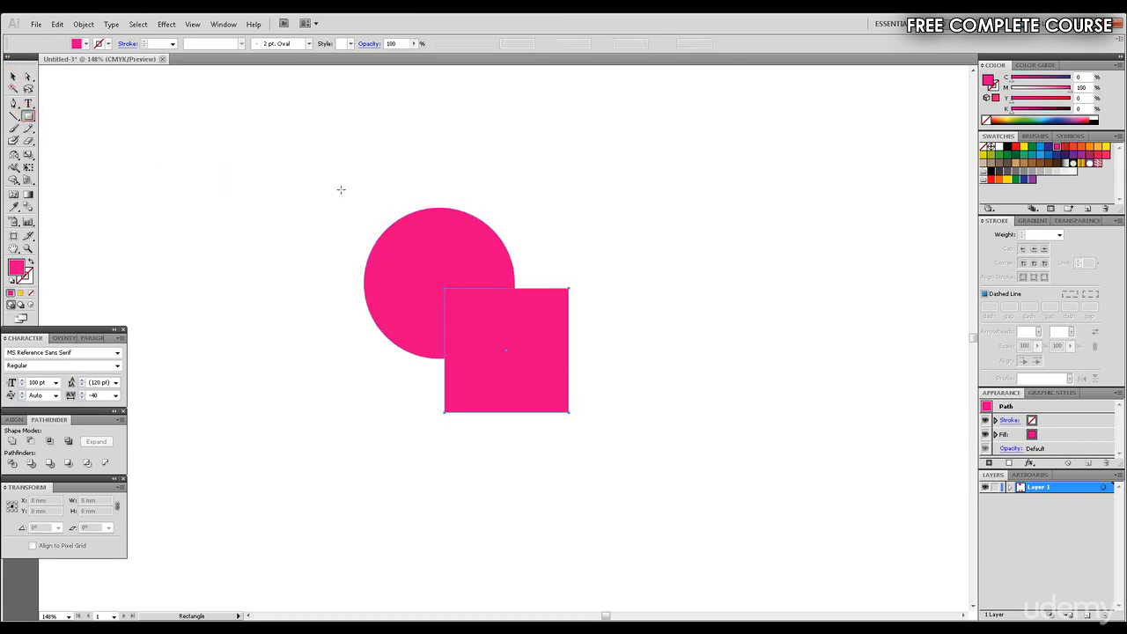
left_click(1050, 147)
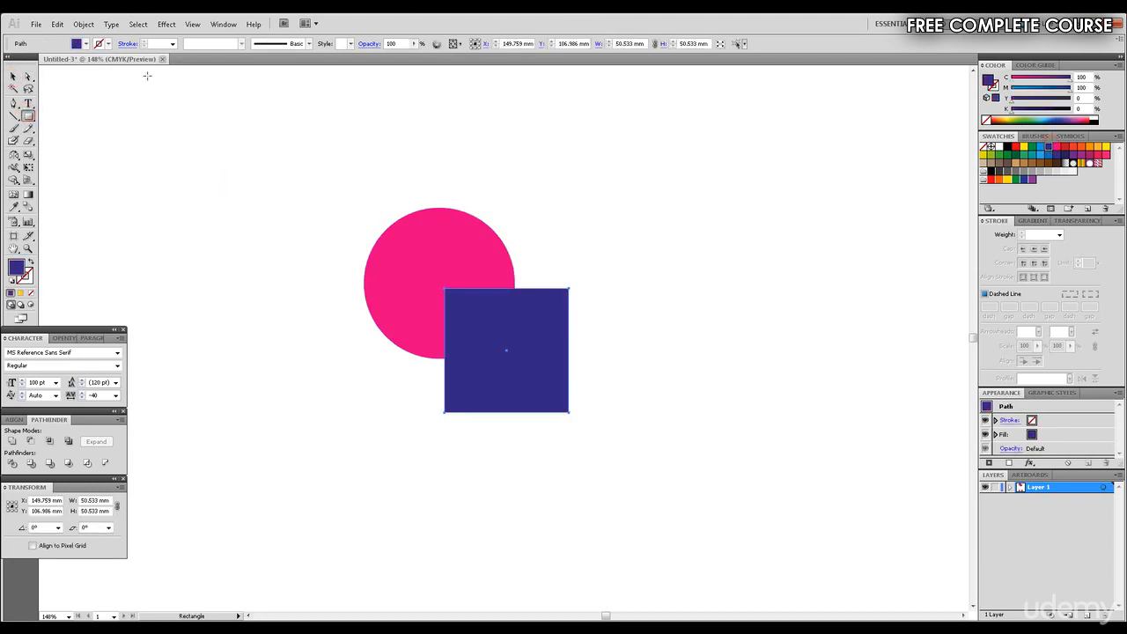
left_click(13, 77)
left_click(387, 192)
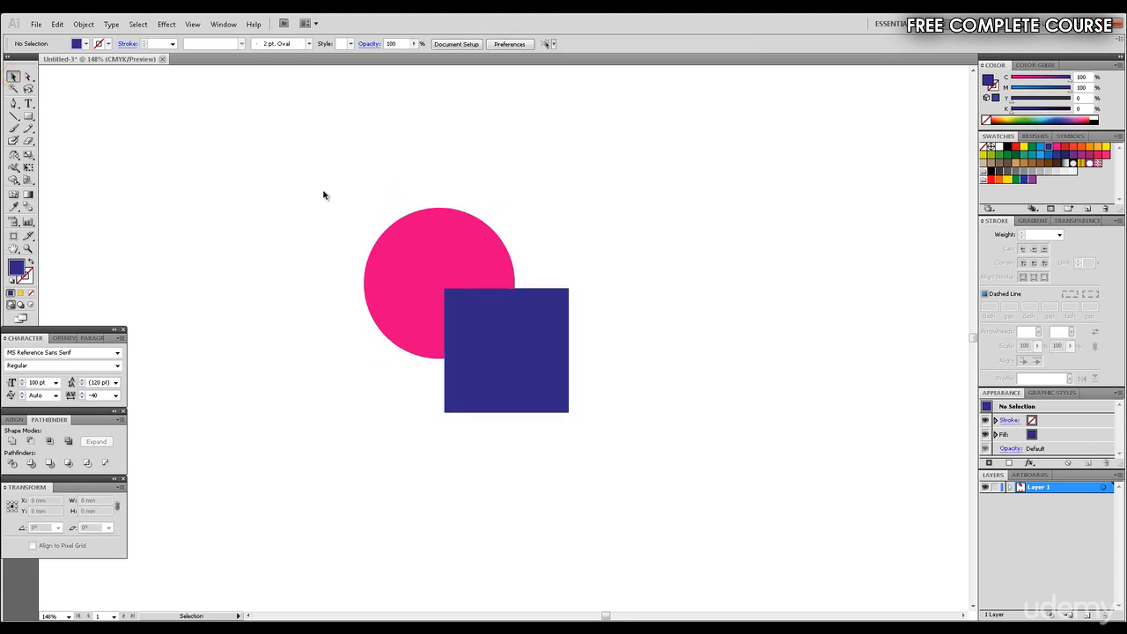
Step: Merge the pink circle and blue square into one shape with Pathfinder Unite, and undo the merge
left_click_drag(323, 192, 587, 438)
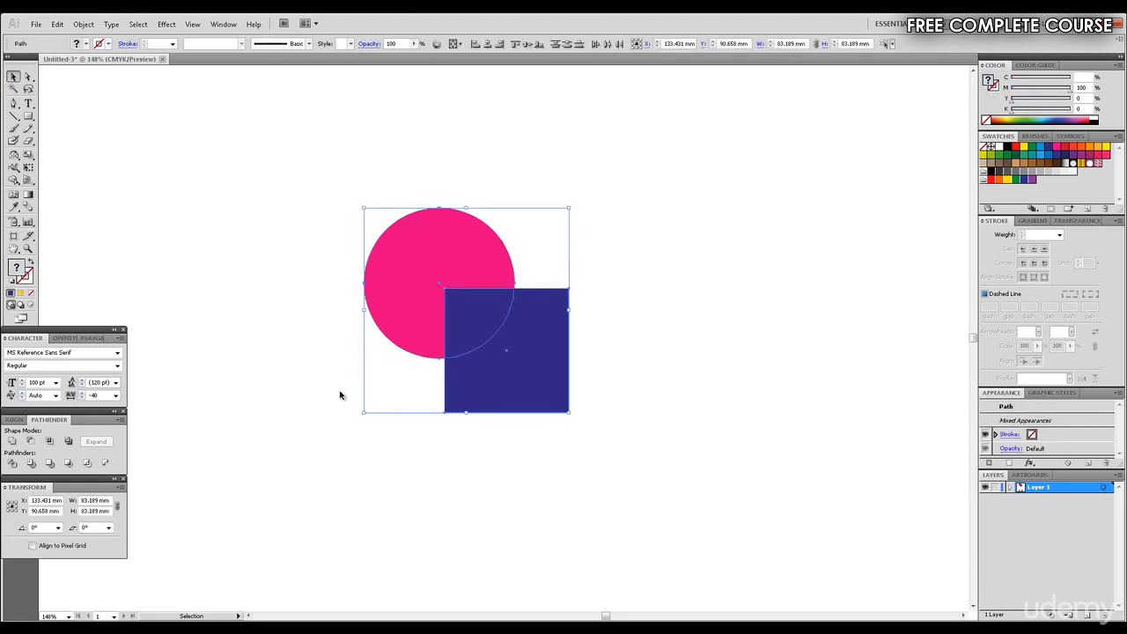
left_click(12, 443)
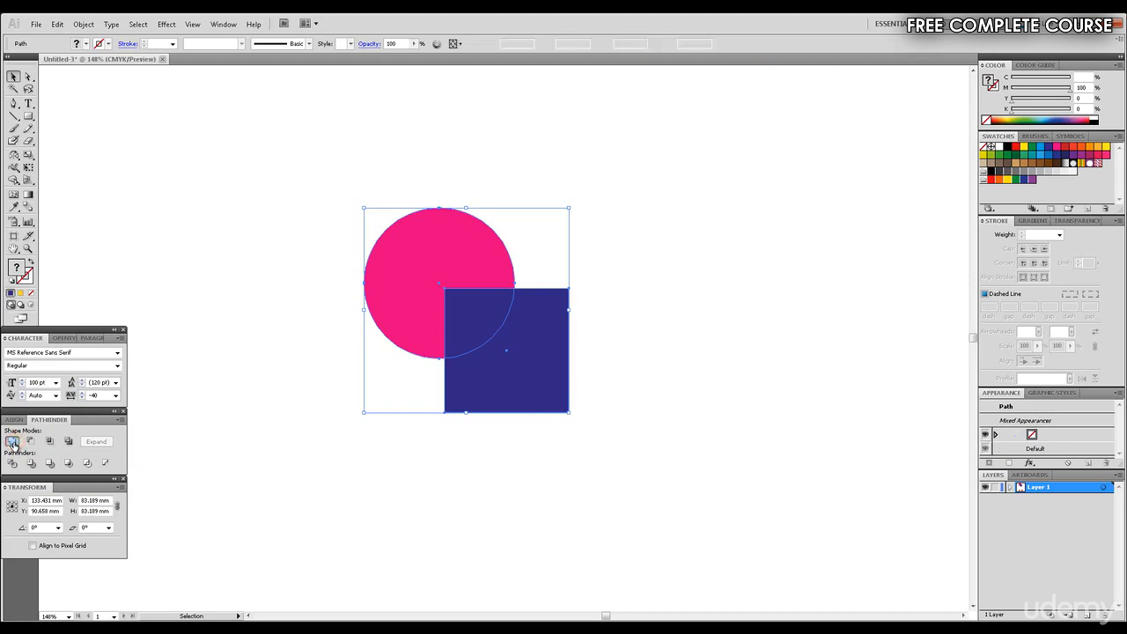
left_click(750, 242)
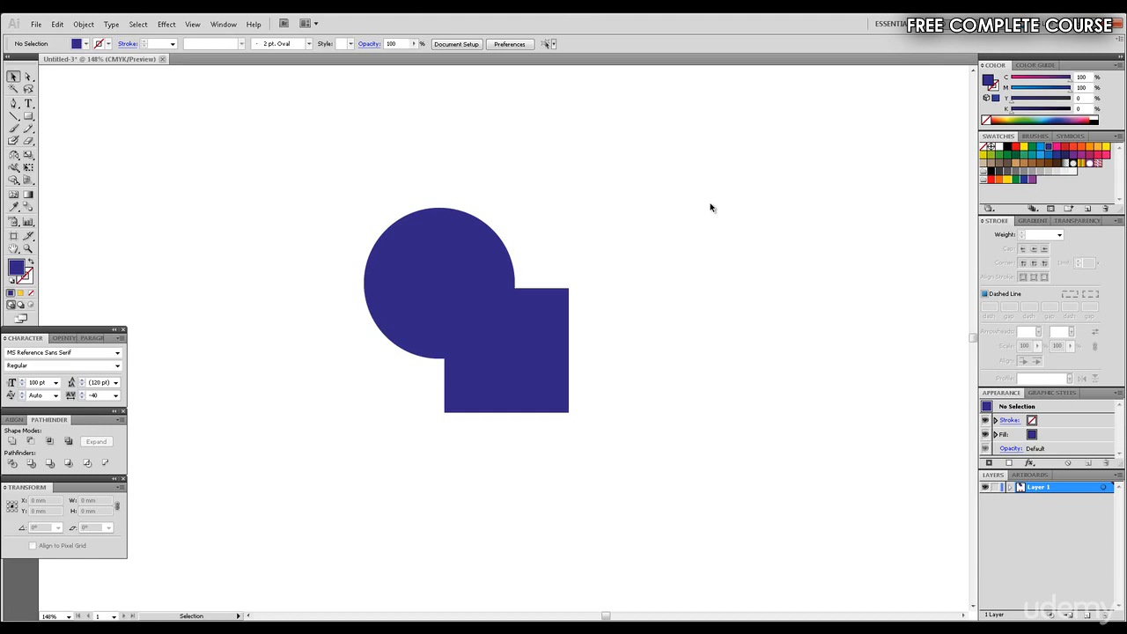
key("ctrl+z")
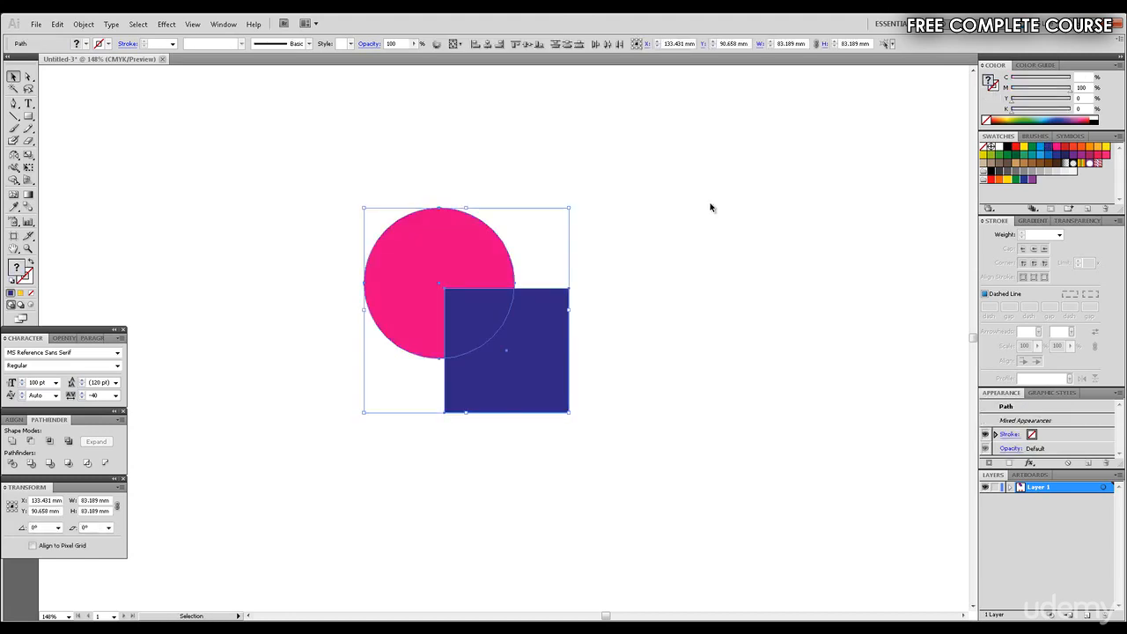
left_click(706, 231)
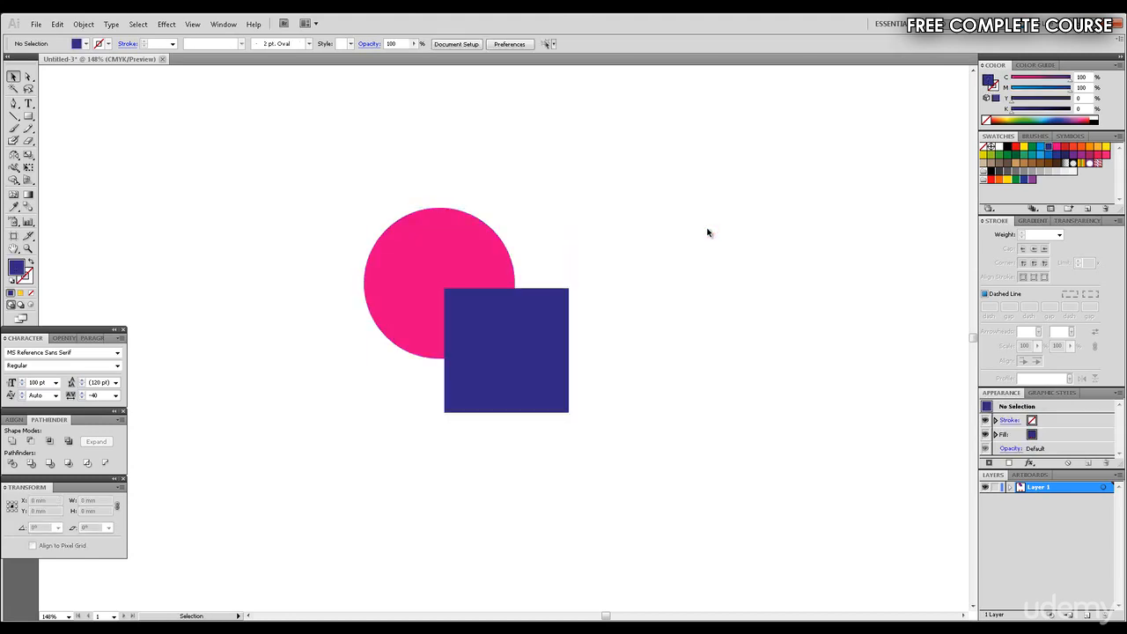
Step: Cut the blue square out of the pink circle with Pathfinder Minus Front, and undo the cut
left_click(292, 187)
left_click_drag(291, 186, 641, 437)
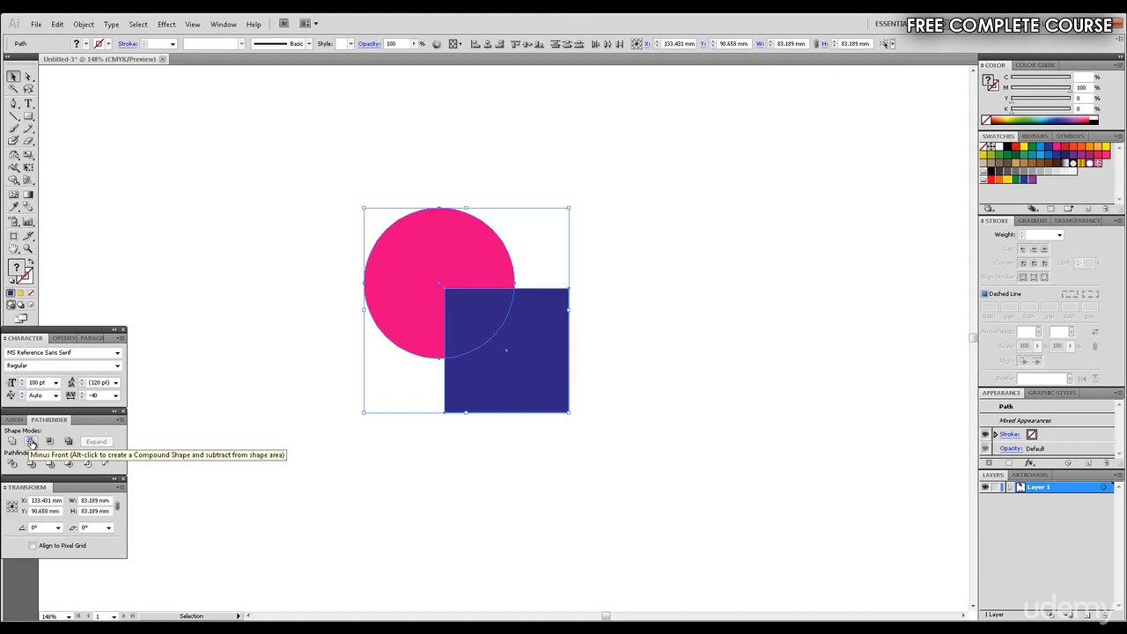
left_click(31, 442)
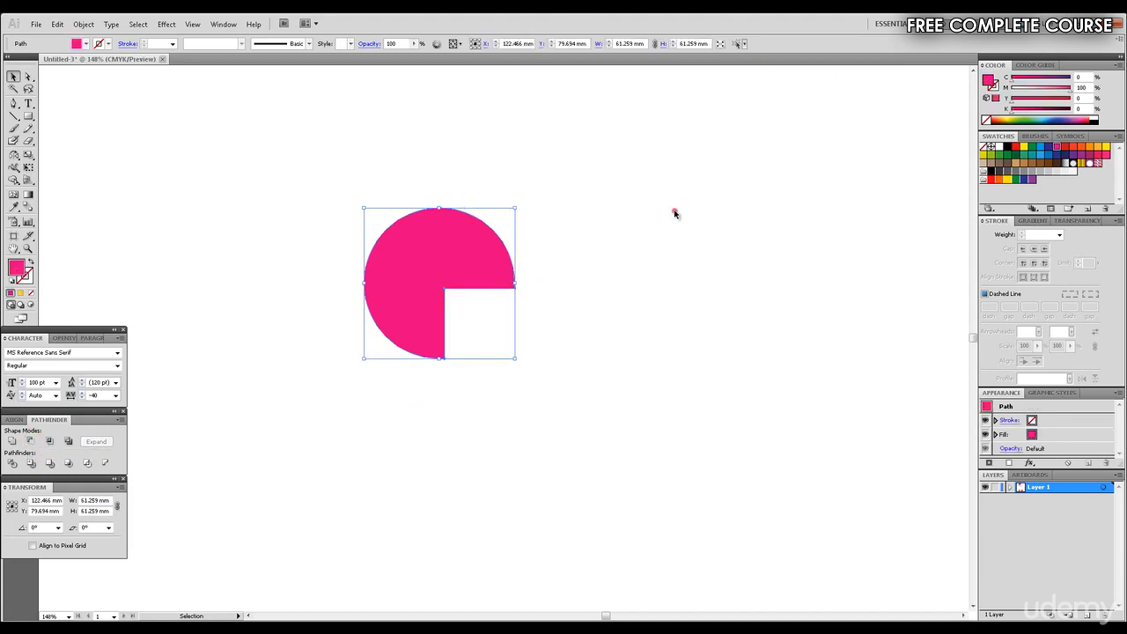
left_click(674, 213)
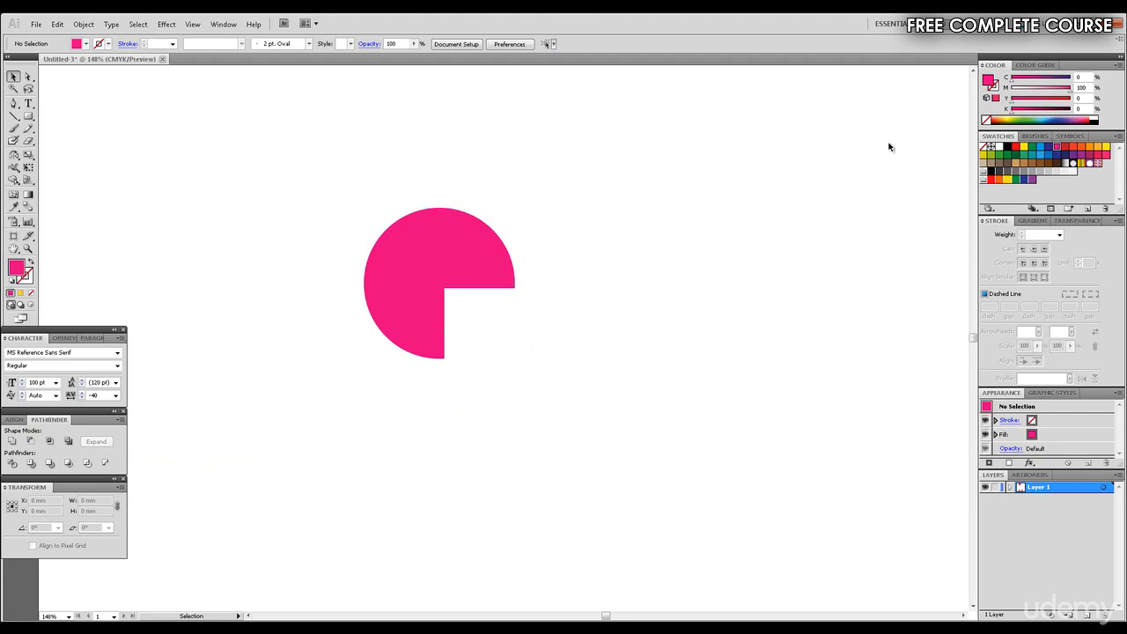
key("ctrl+z")
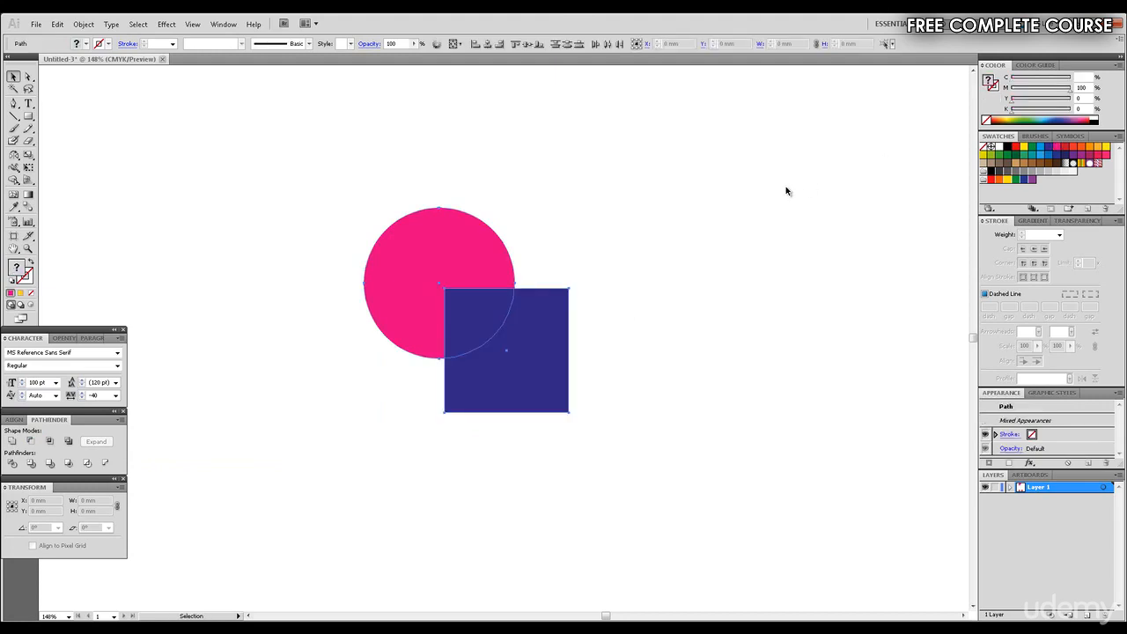
left_click(784, 188)
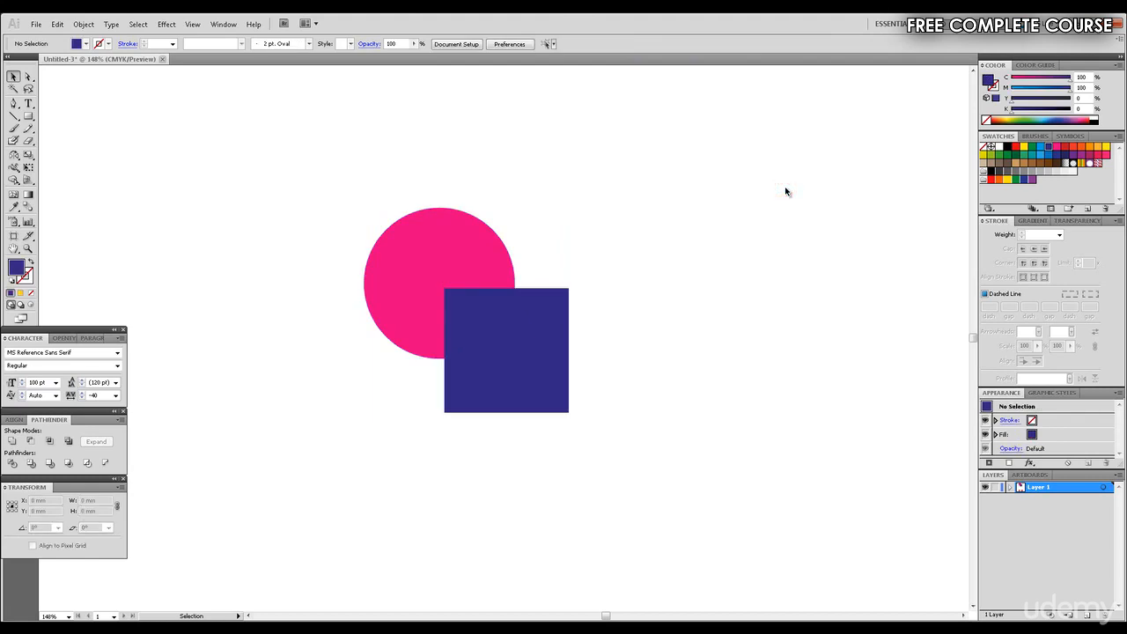
Step: Reduce the circle and square to their overlapping area with Pathfinder Intersect, and undo the operation
left_click_drag(245, 179, 683, 464)
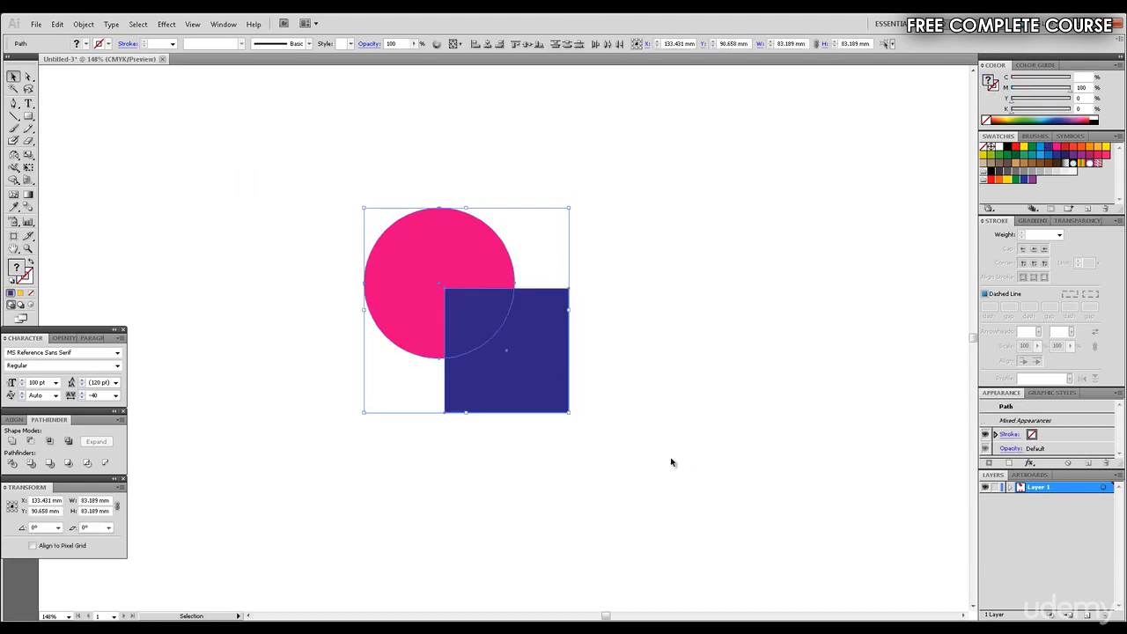
left_click(50, 442)
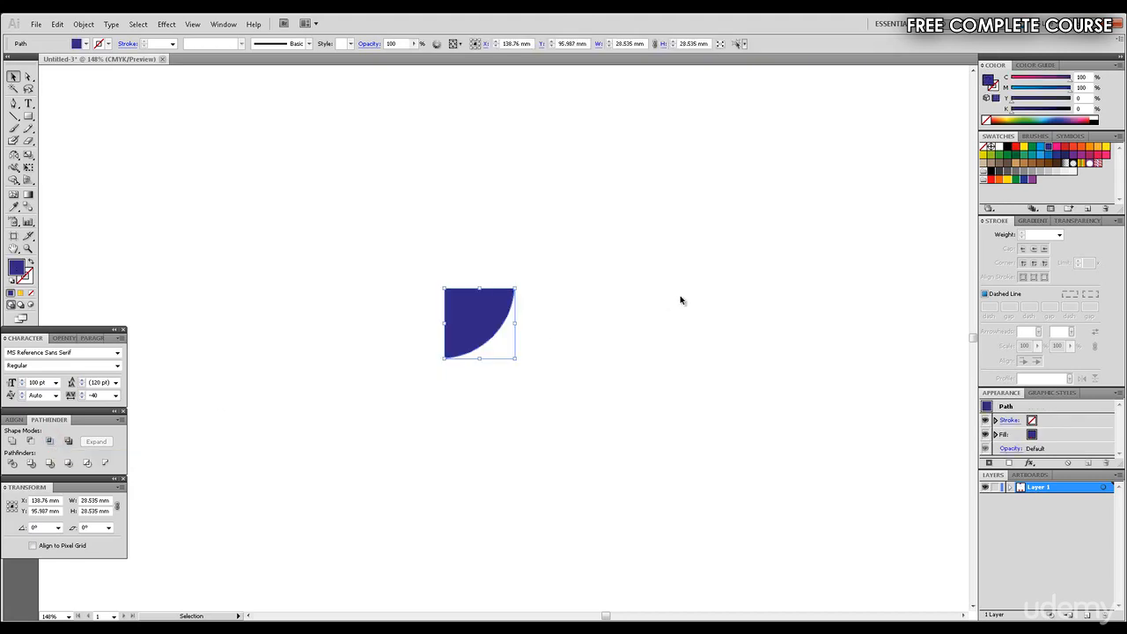
left_click(740, 283)
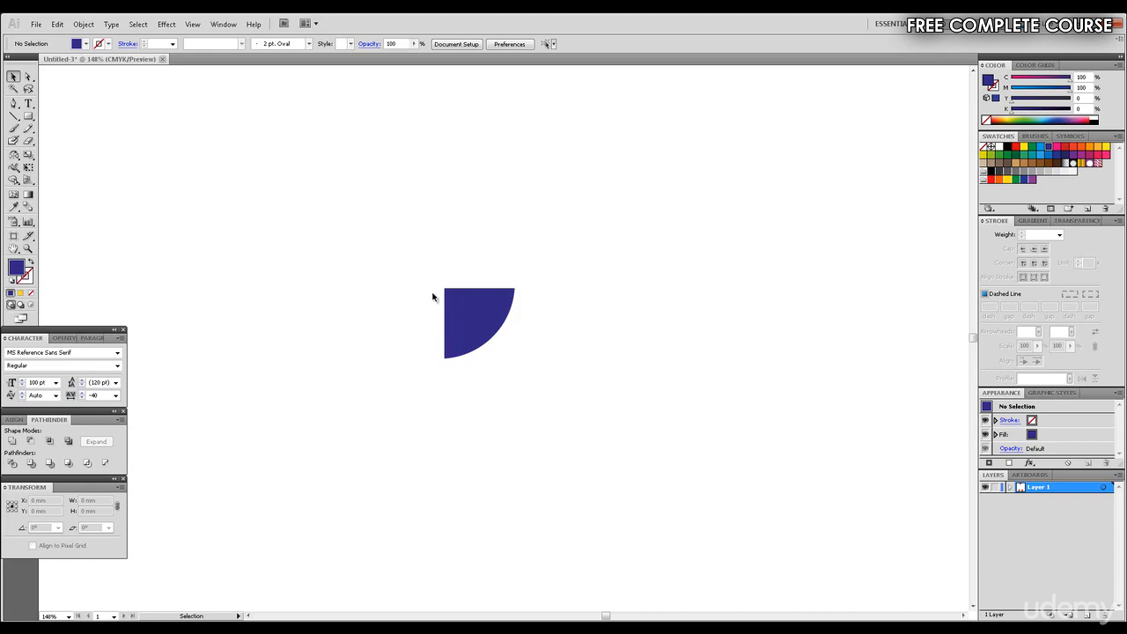
key("ctrl+z")
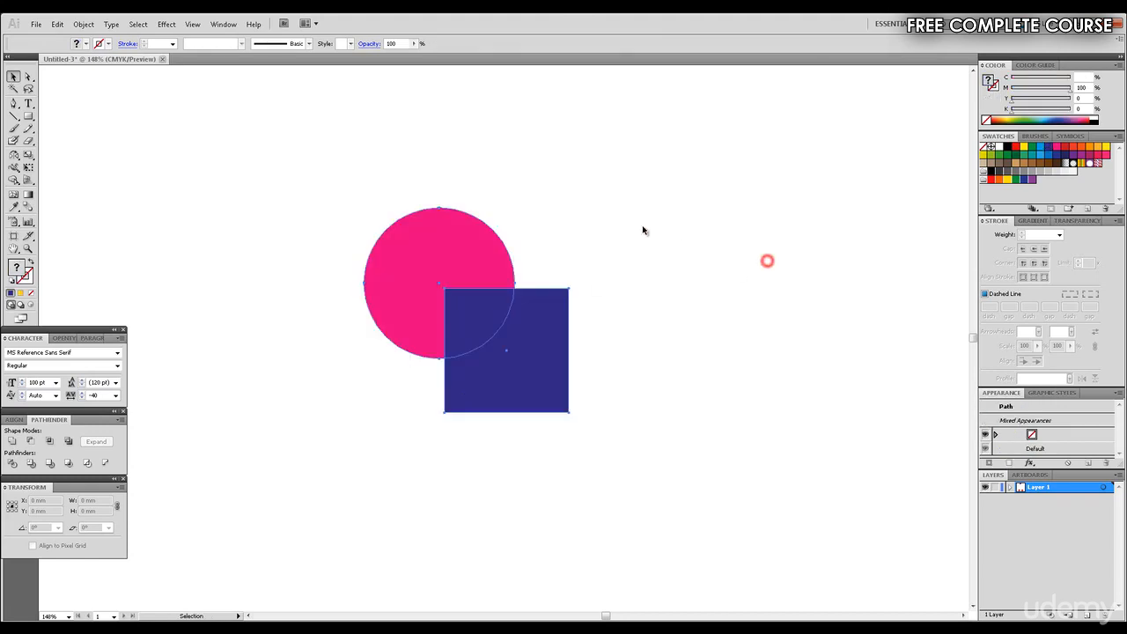
left_click(475, 315)
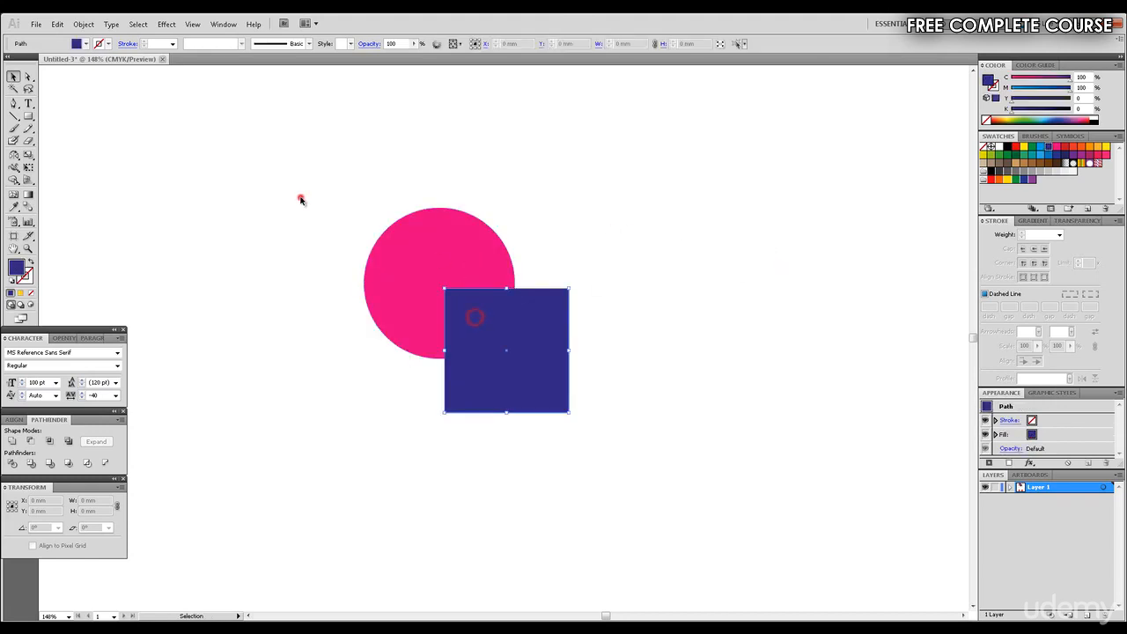
Step: Repeat the Pathfinder Intersect on the circle and square, and undo it again to restore both shapes
left_click_drag(299, 200, 595, 373)
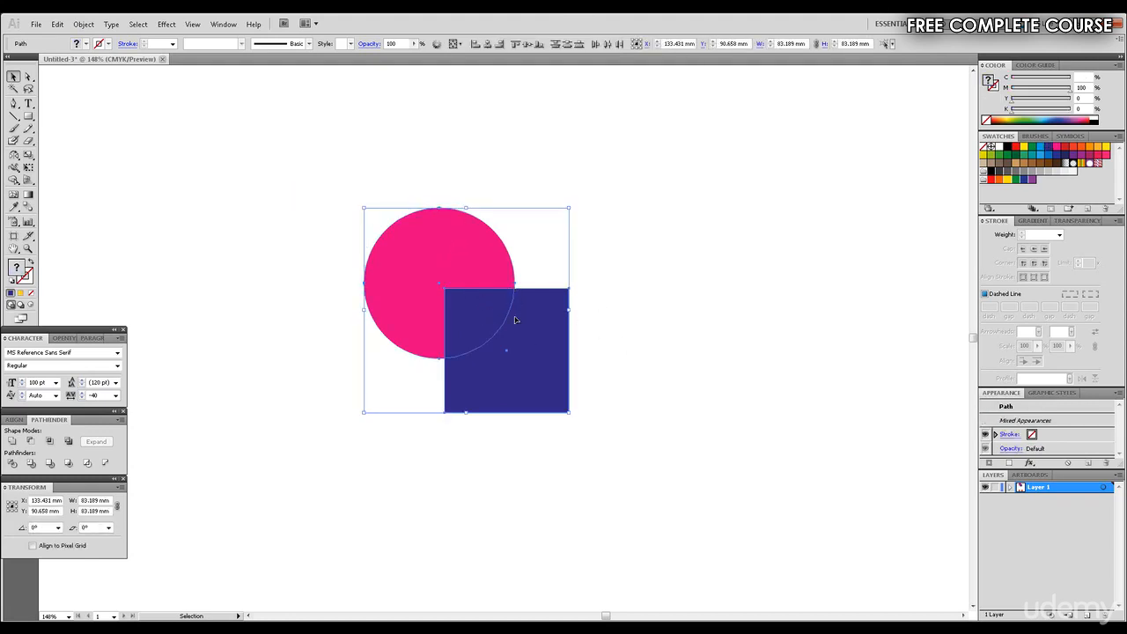
left_click(50, 442)
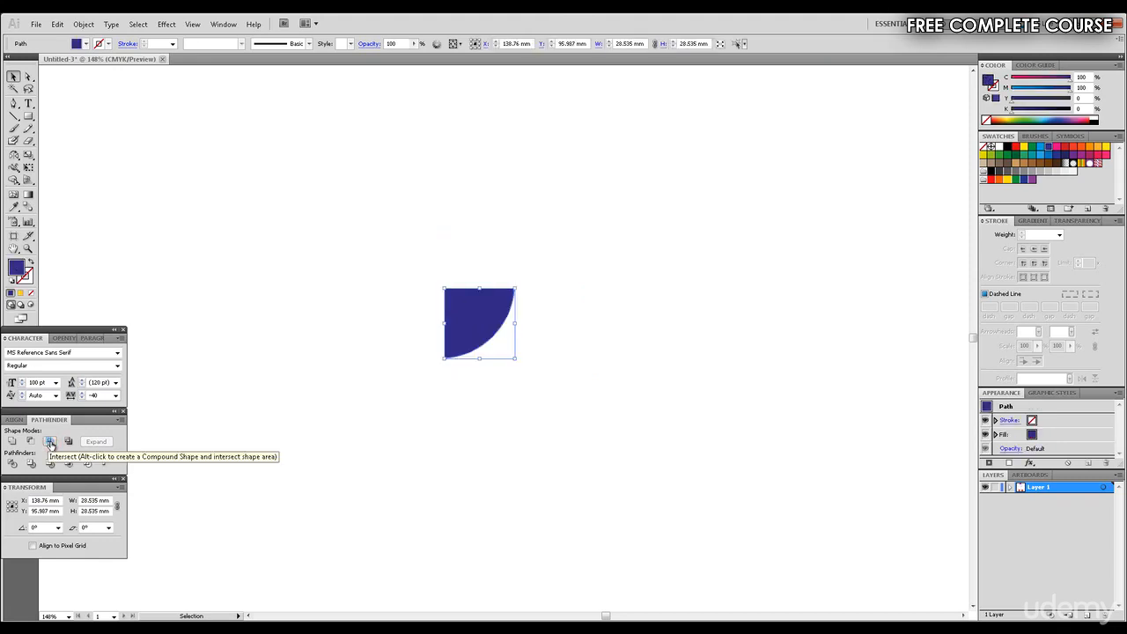
left_click(747, 315)
key("ctrl+z")
key("ctrl+z")
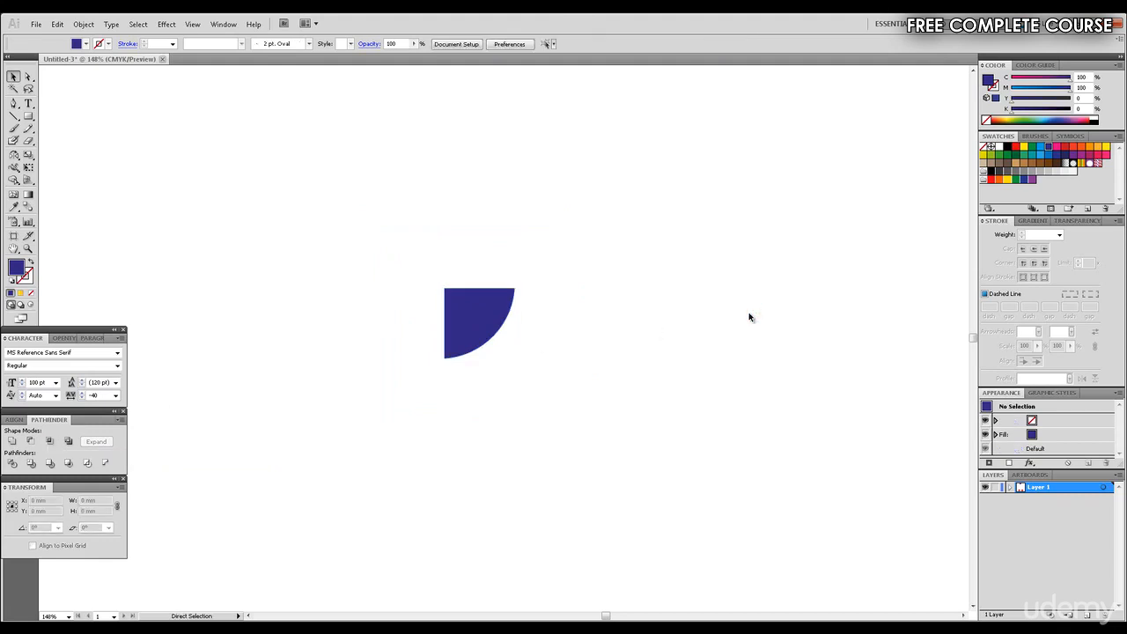
left_click(749, 314)
Step: Remove the overlapping area of the circle and square with Pathfinder Exclude, and undo the operation
left_click_drag(775, 450, 299, 184)
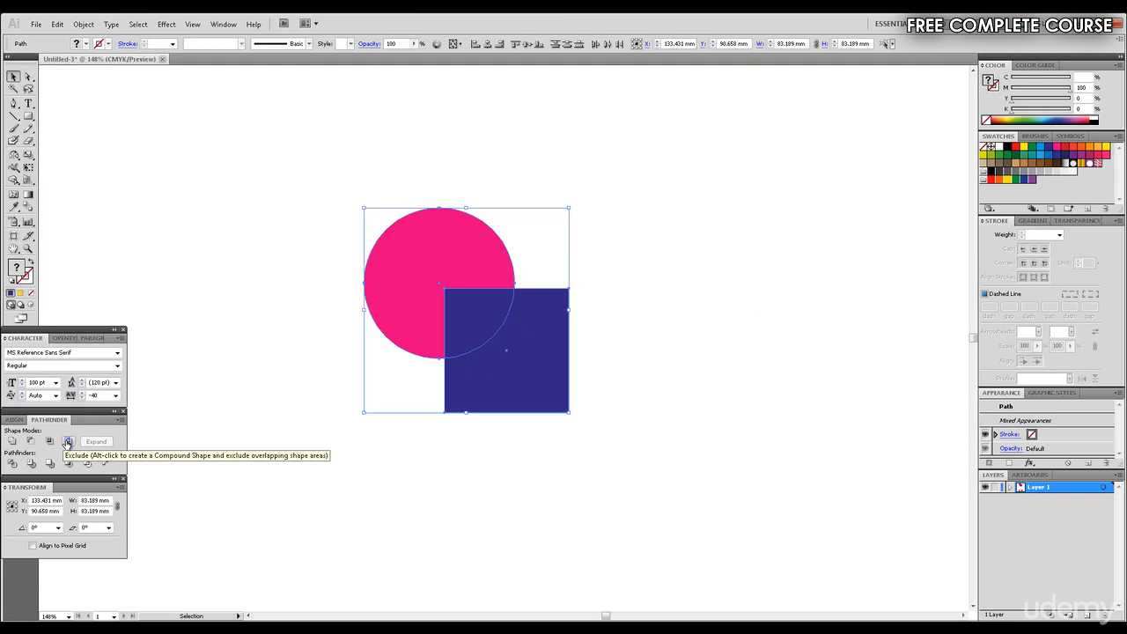
left_click(68, 441)
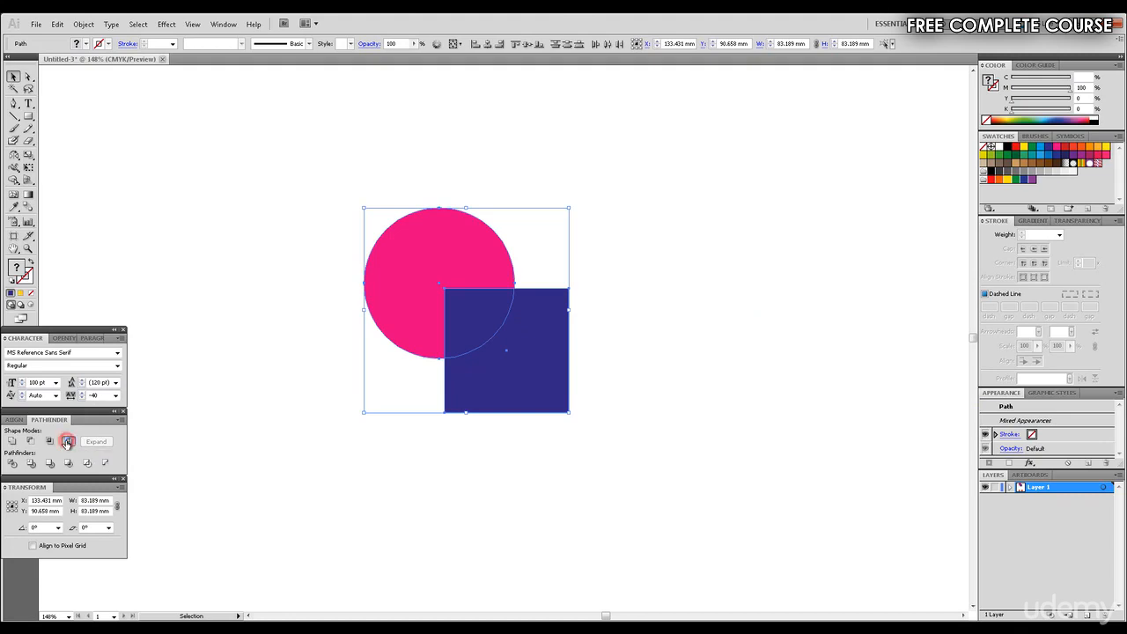
left_click(854, 243)
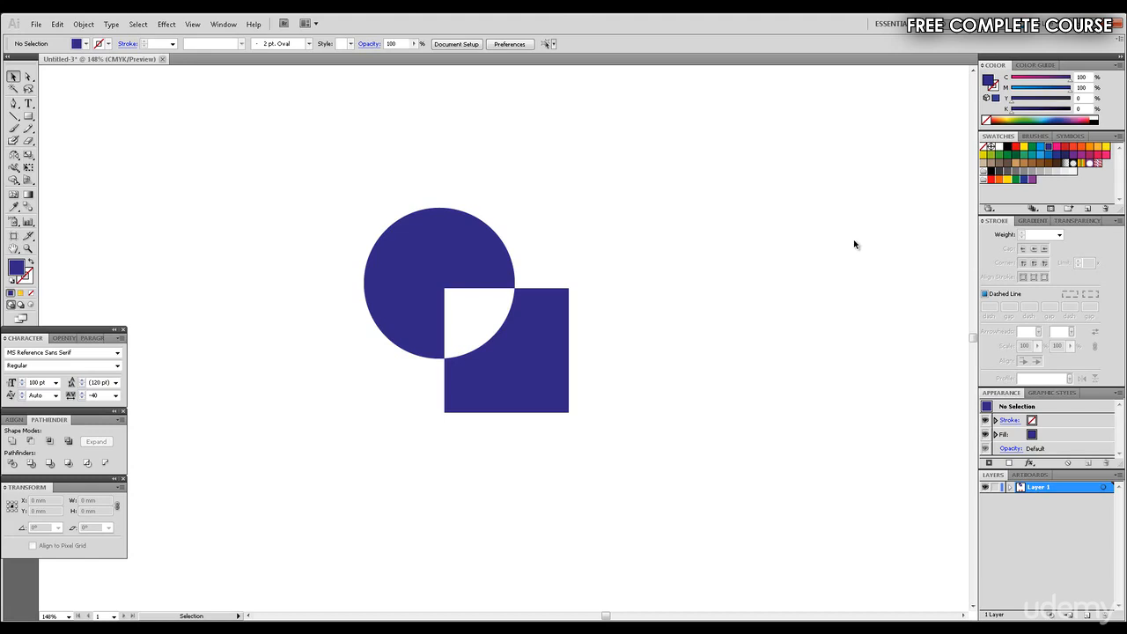
key("ctrl+z")
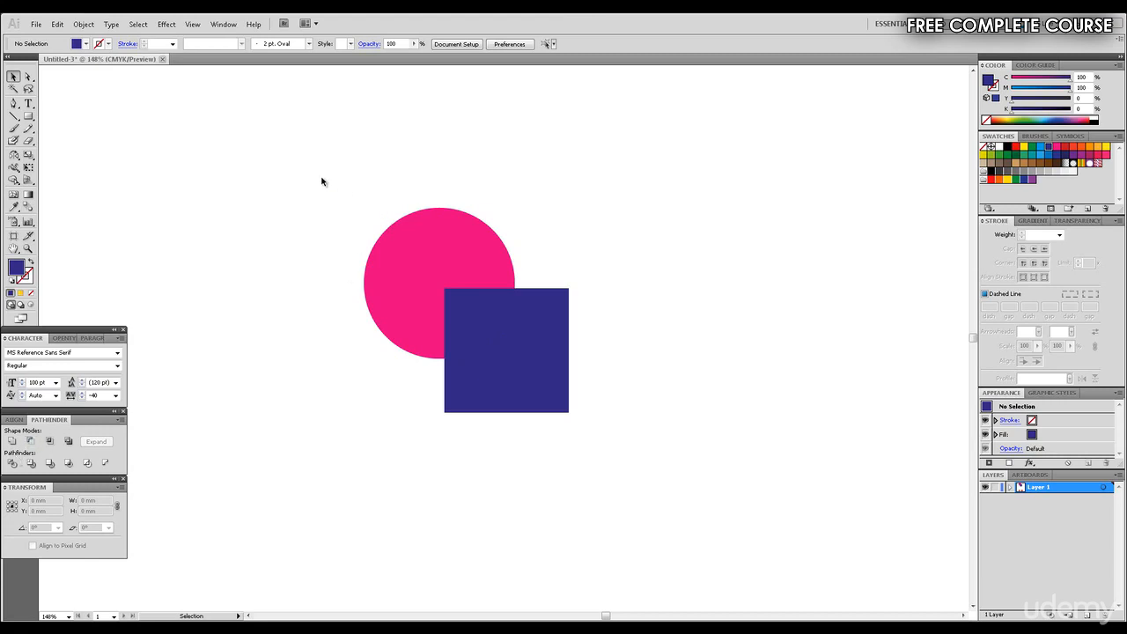
Step: Split the circle and square along their overlap with Pathfinder Divide, and ungroup the divided pieces
left_click_drag(268, 180, 684, 447)
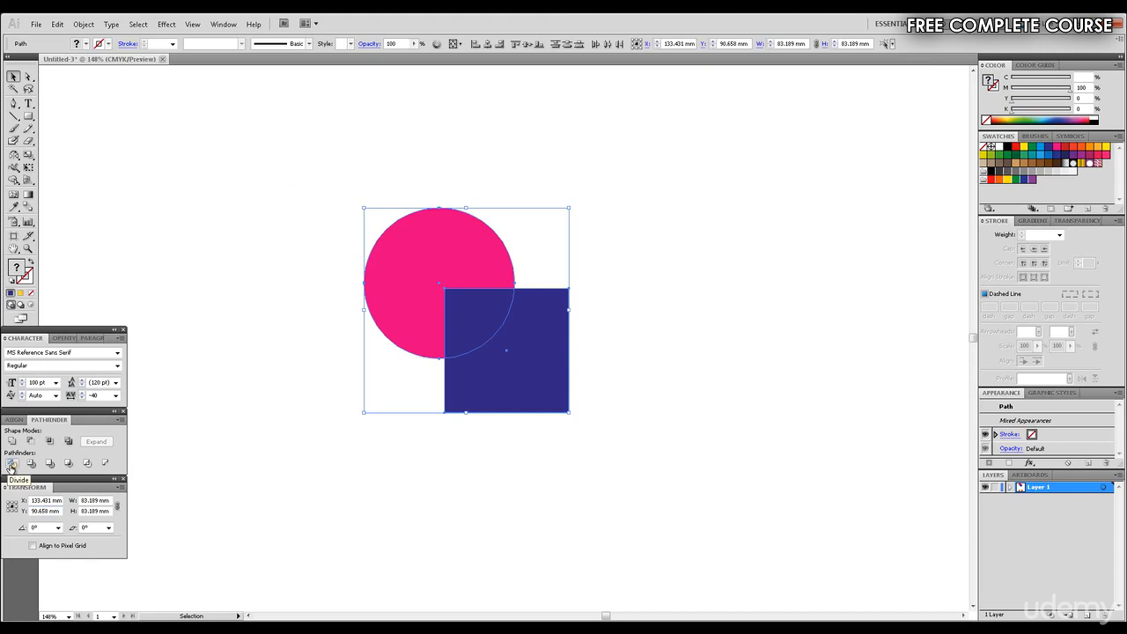
left_click(12, 464)
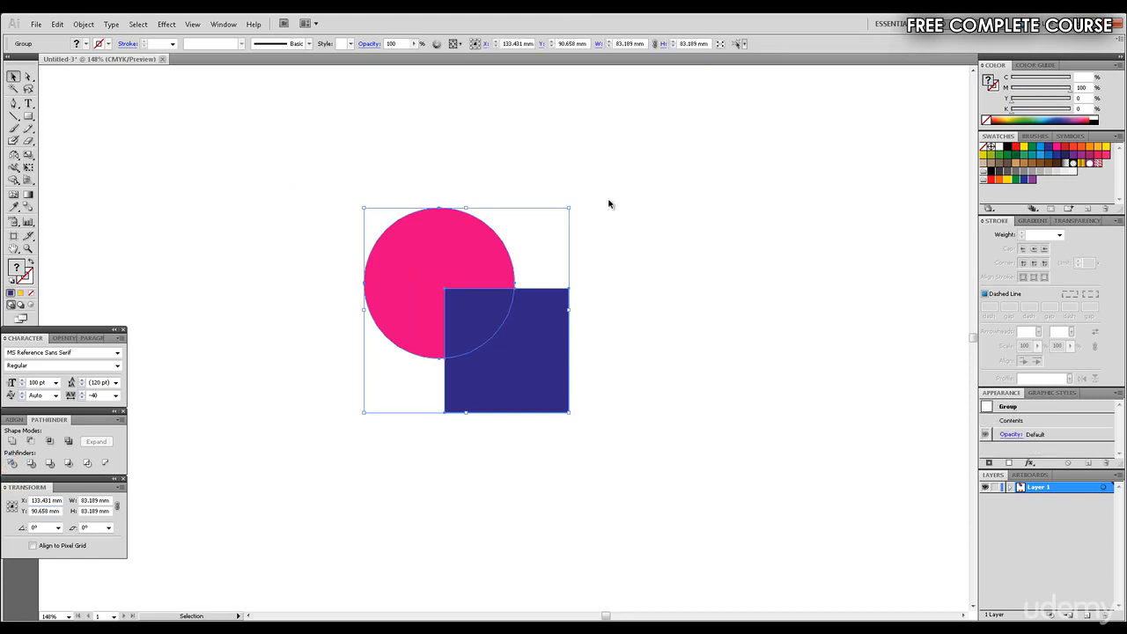
left_click(717, 185)
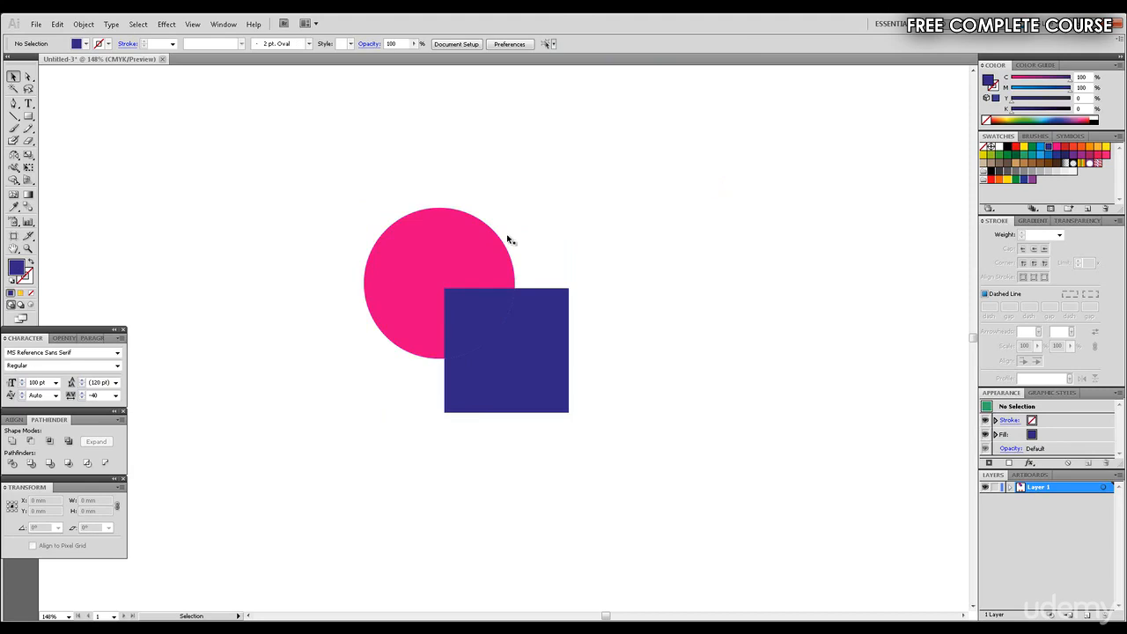
left_click(444, 252)
left_click(85, 25)
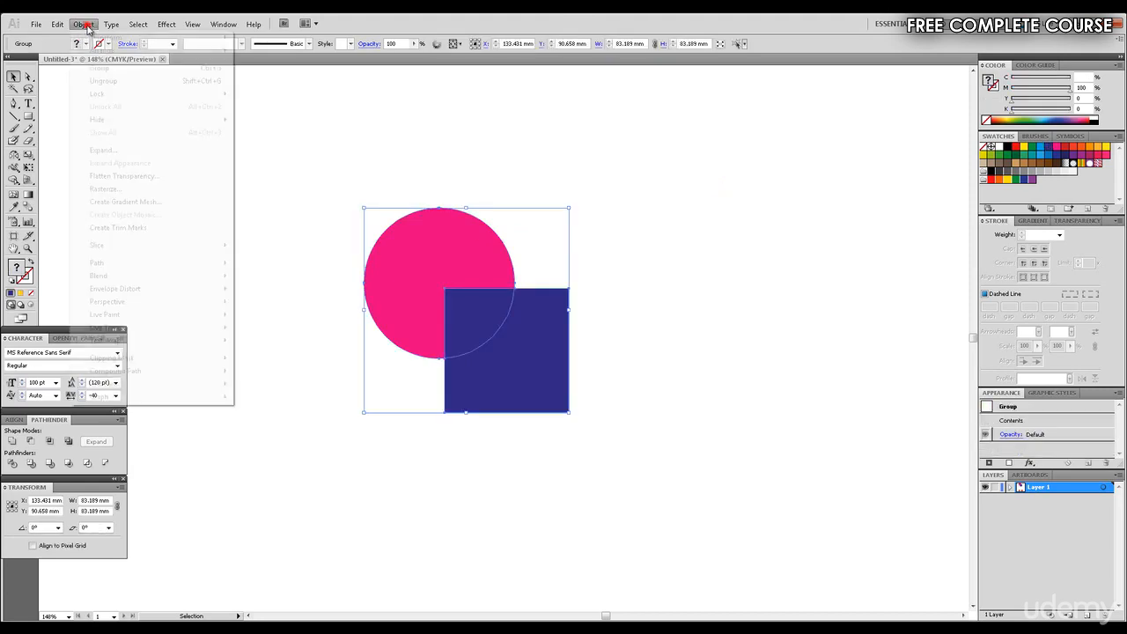
left_click(139, 84)
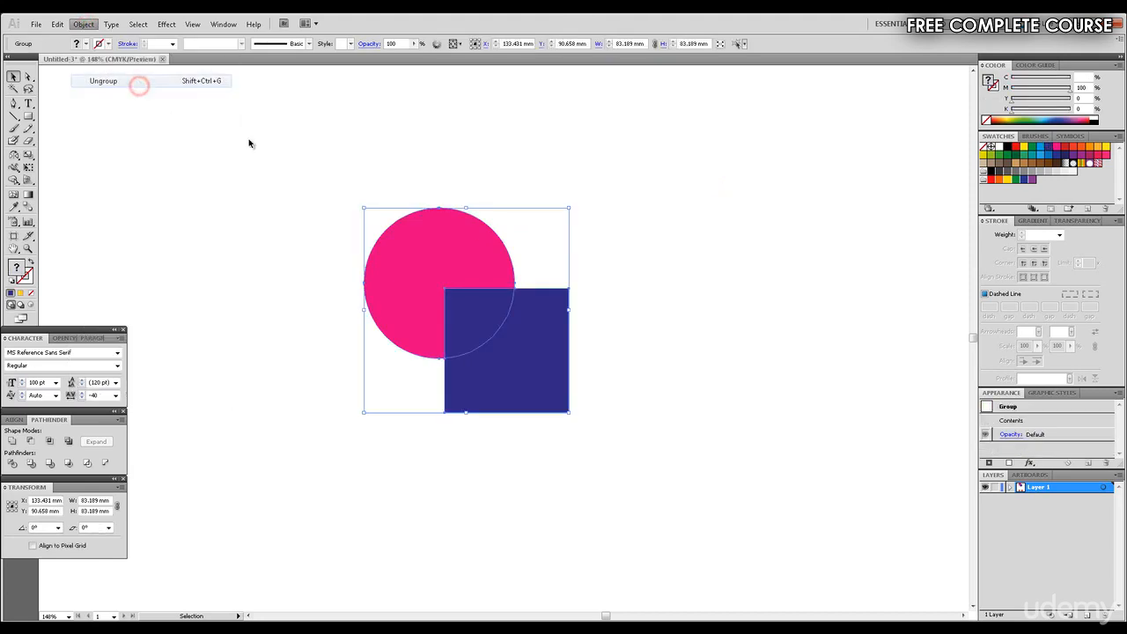
Step: Move the divided square piece and the overlap piece away from the pink circle, and undo the moves
left_click(505, 155)
left_click_drag(558, 383, 578, 403)
left_click(727, 329)
left_click(499, 310)
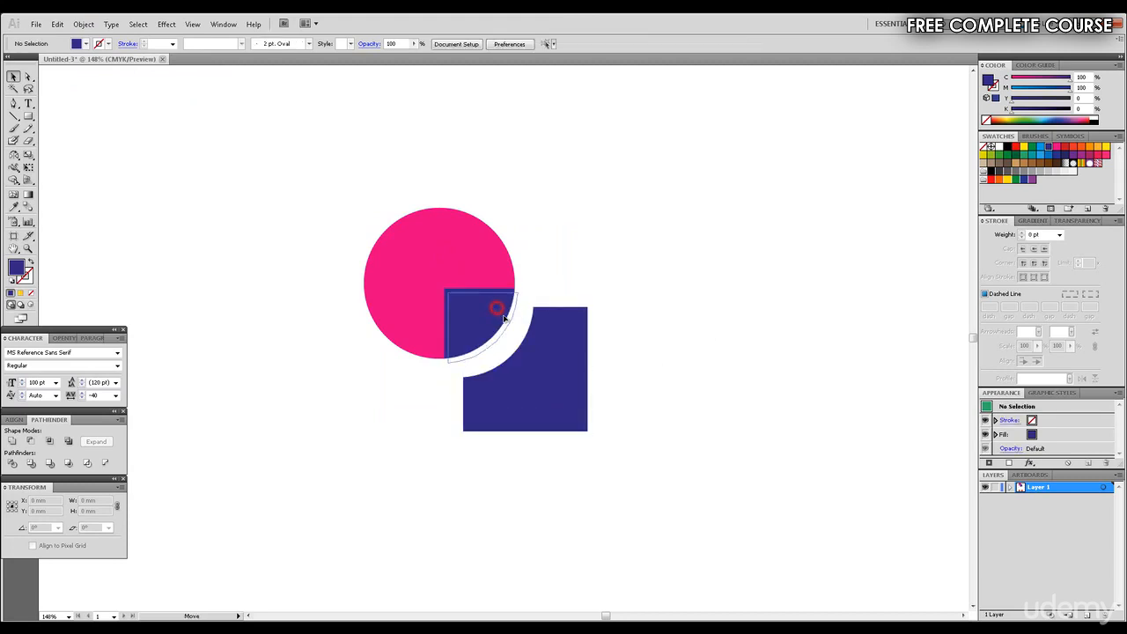
left_click_drag(503, 315, 506, 318)
left_click(589, 243)
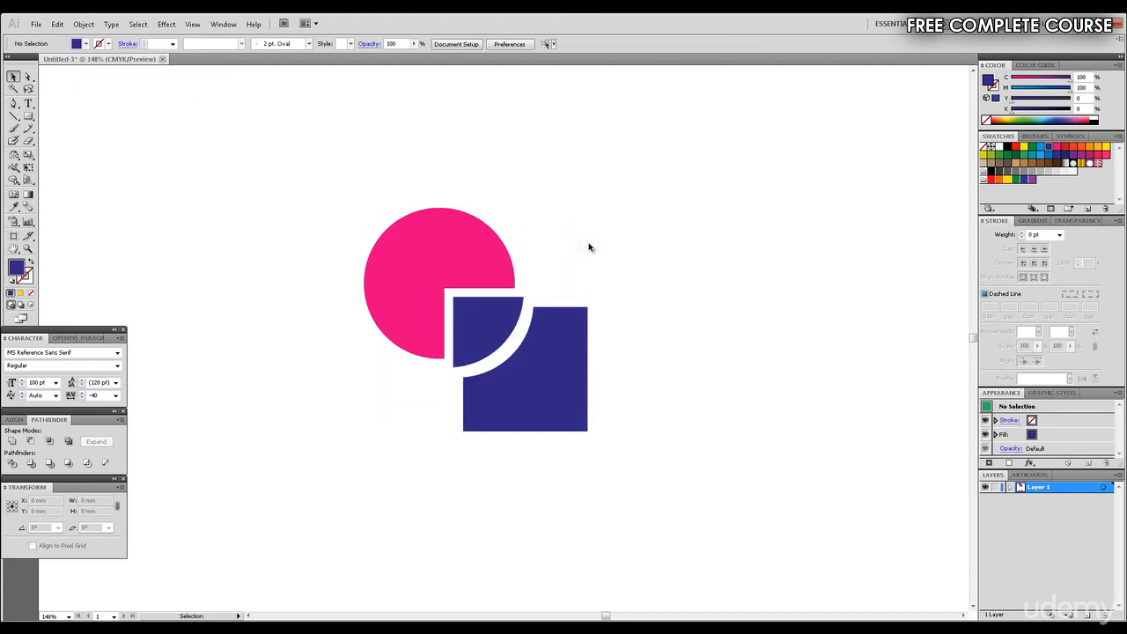
key("ctrl+z")
key("ctrl+z")
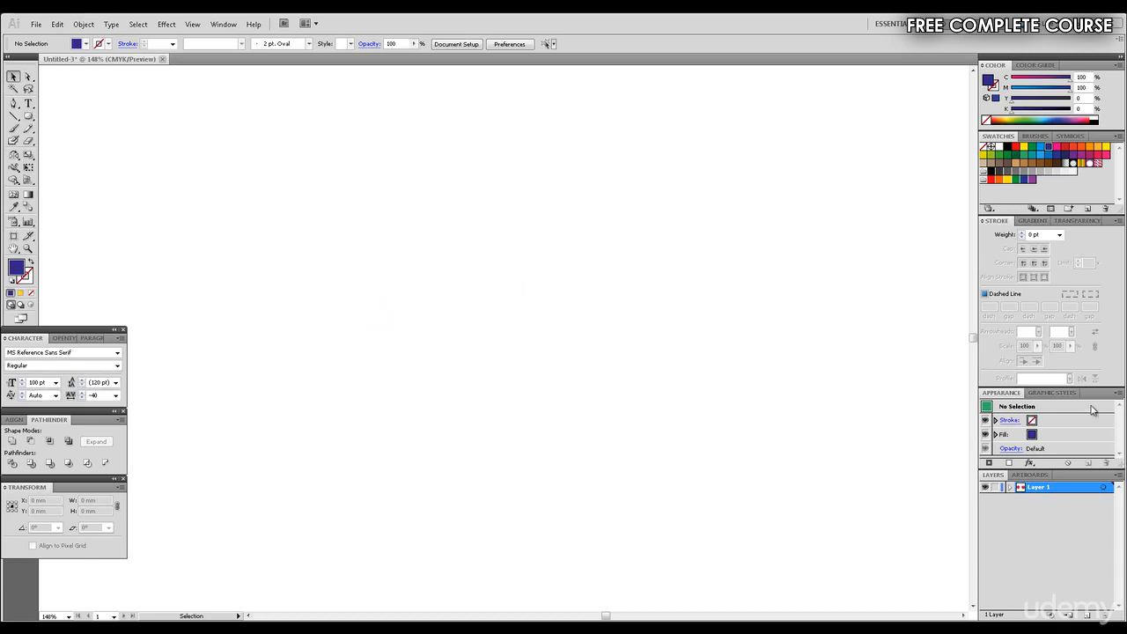
Step: Show the Align panel and move the Transform panel down to uncover the Distribute Spacing options
left_click(15, 421)
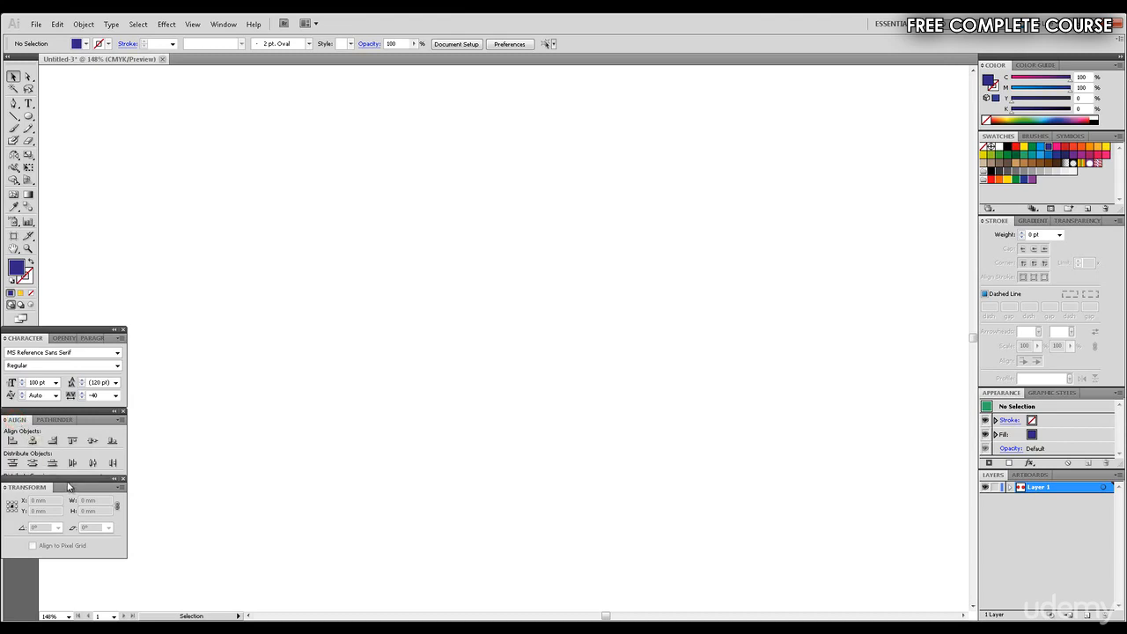
left_click_drag(69, 488, 70, 511)
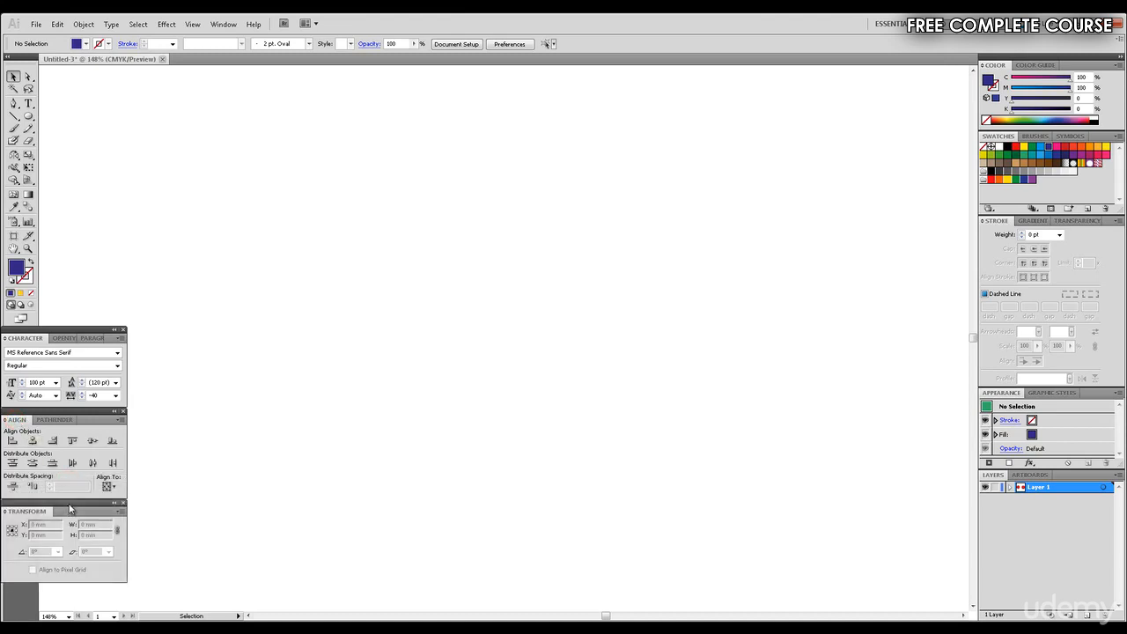
Step: Create a horizontal row of six unevenly spaced dark blue circles, each about 18 mm in diameter
left_click(29, 115)
left_click_drag(186, 250, 609, 284)
left_click(13, 76)
left_click(684, 255)
left_click_drag(150, 222, 676, 330)
left_click_drag(601, 280, 703, 324)
left_click(714, 257)
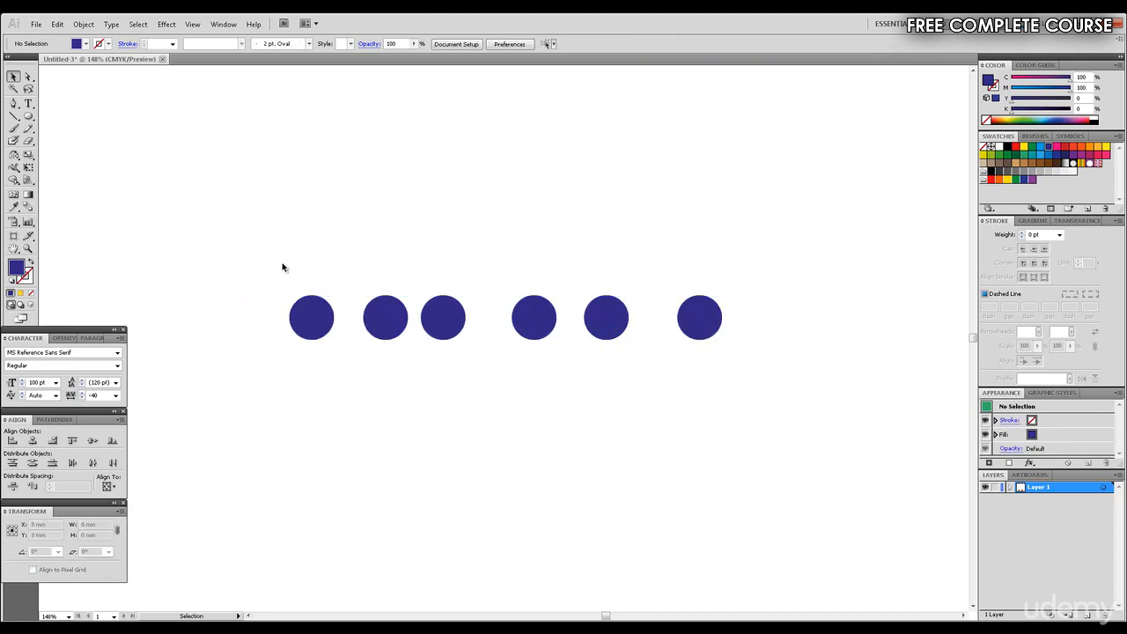
Step: Align all six circles to their left edges, and undo the alignment
left_click_drag(203, 274, 788, 371)
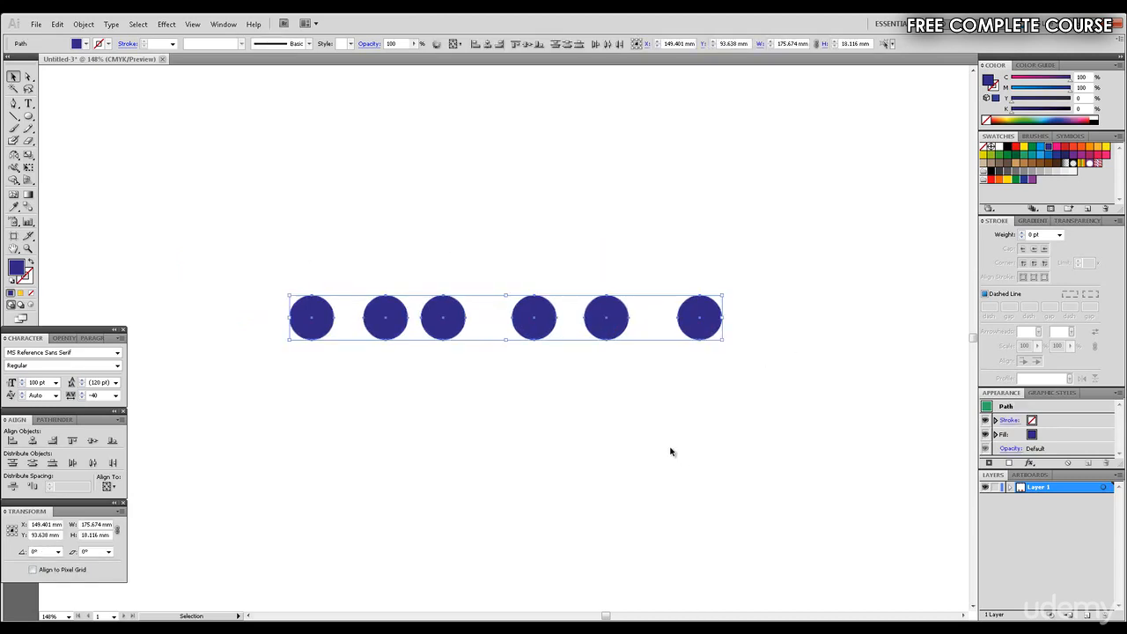
left_click(13, 441)
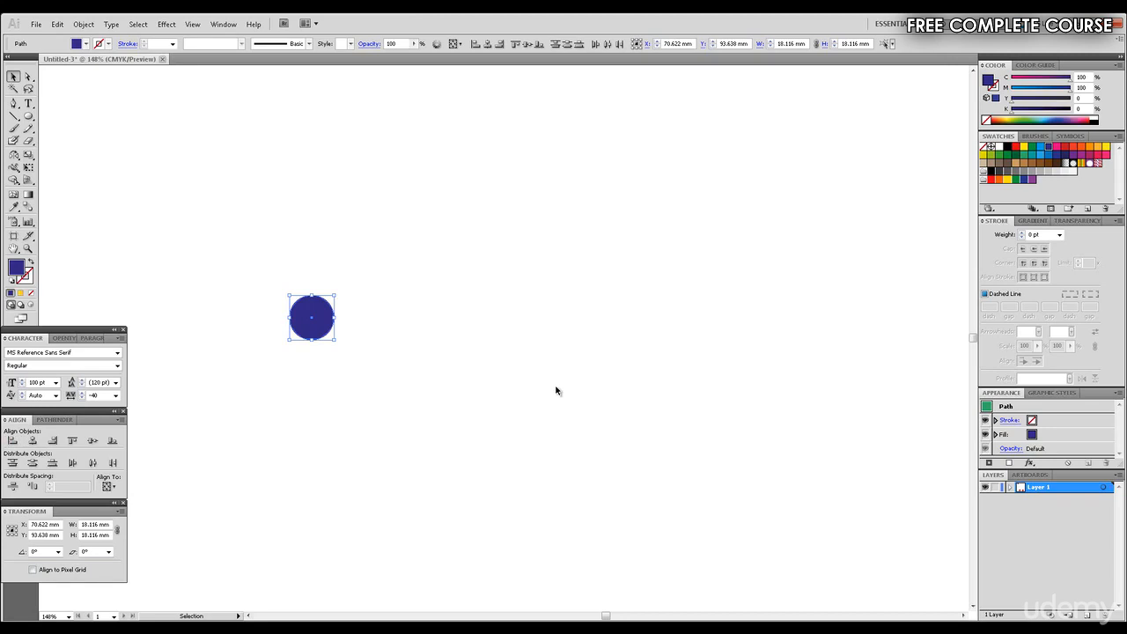
key("ctrl+shift+b")
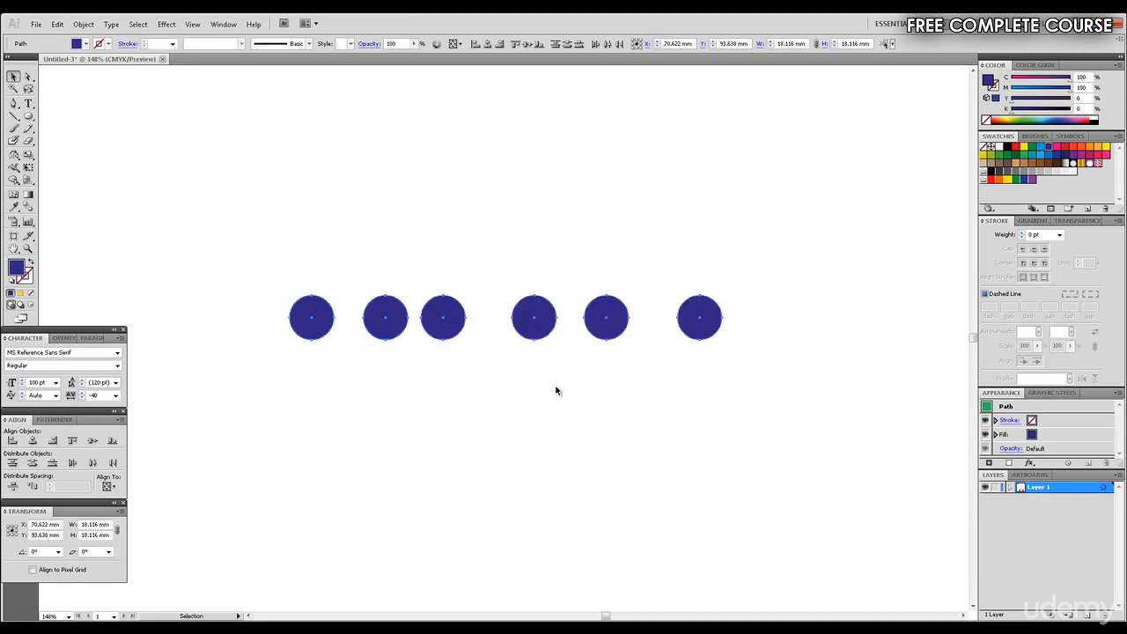
Step: Align all six circles to their horizontal center, and undo the alignment
key("ctrl+a")
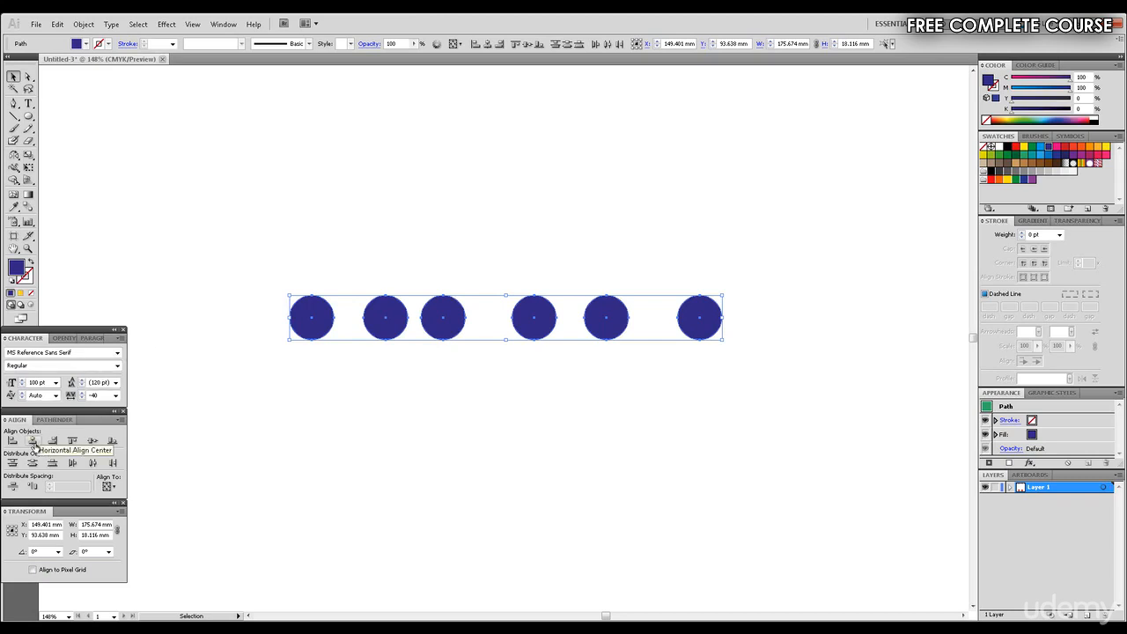
left_click(33, 442)
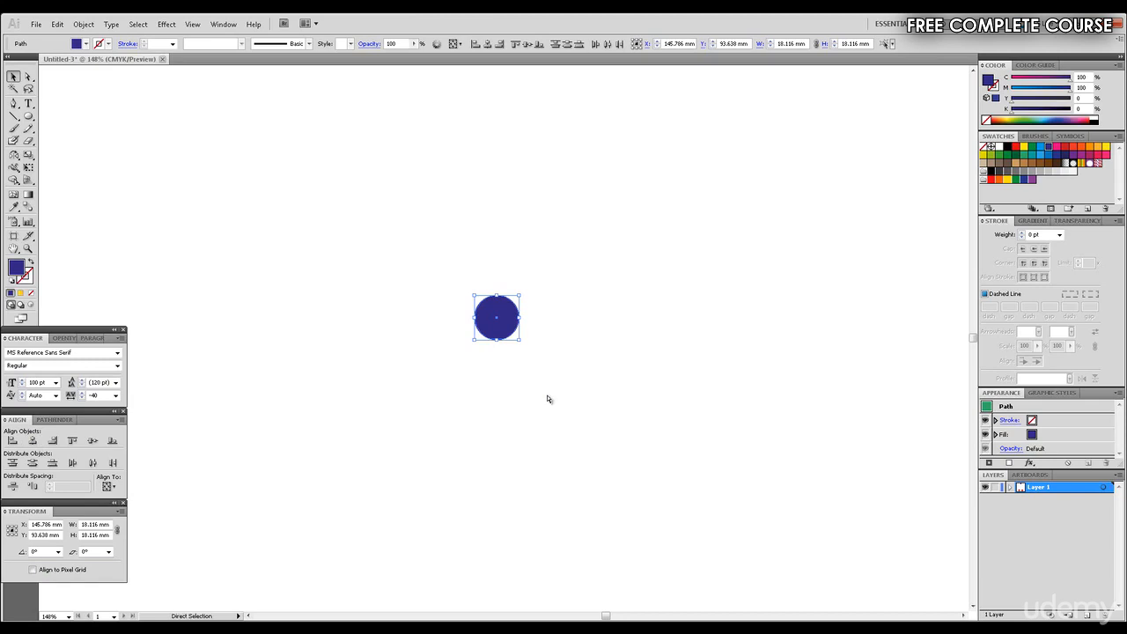
key("ctrl+z")
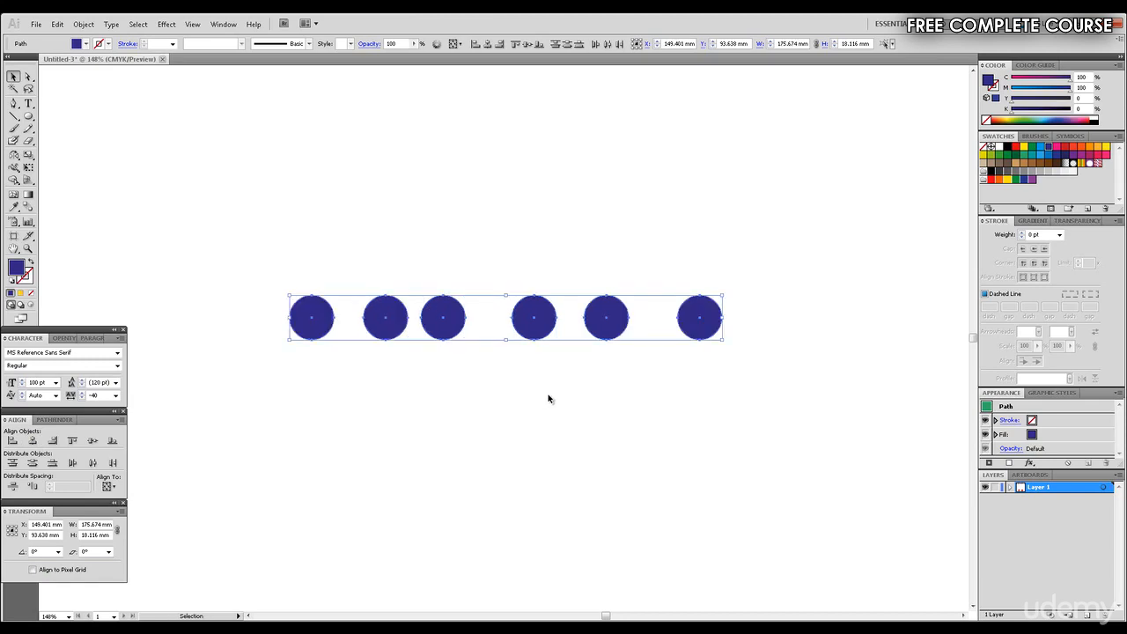
Step: Align all six circles to their right edges, and undo the alignment
left_click(53, 441)
left_click(53, 441)
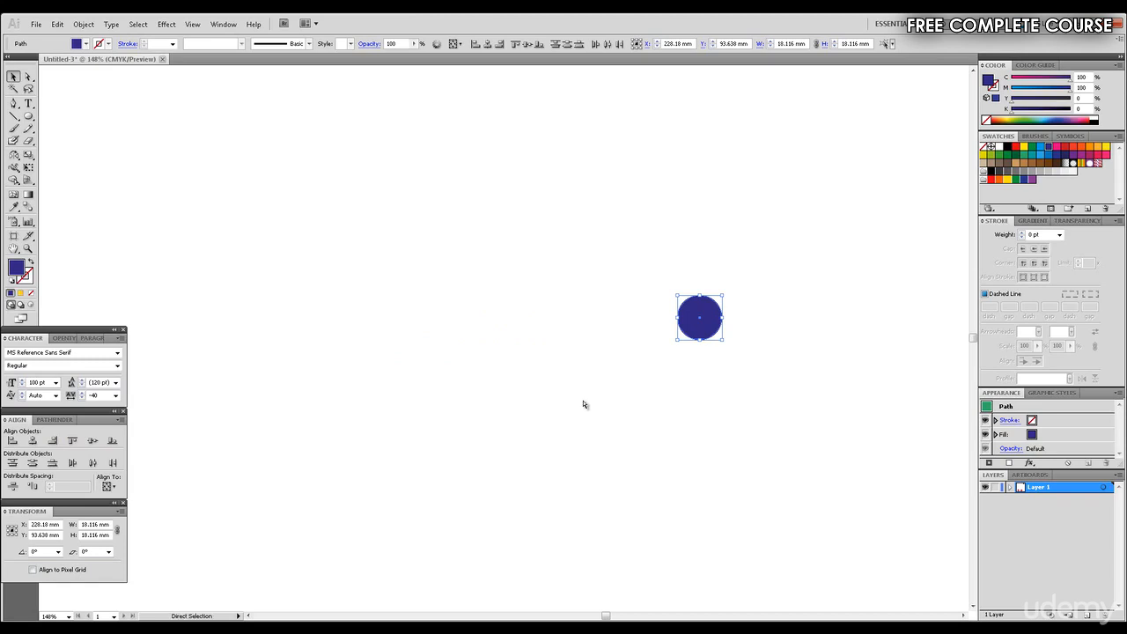
key("ctrl+z")
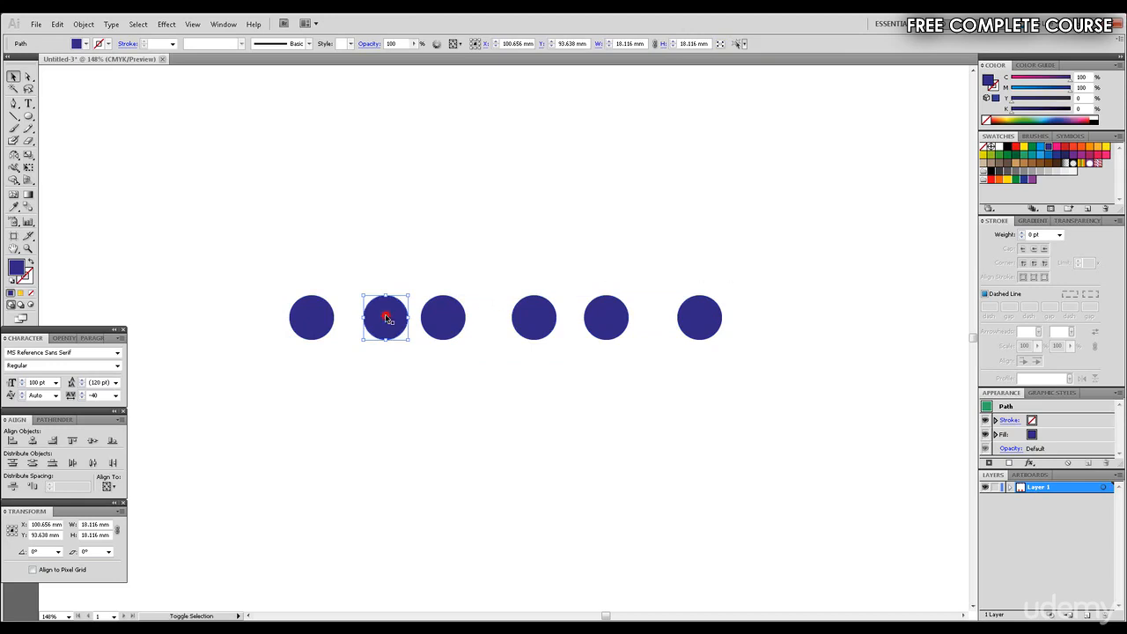
Step: Move the second and fifth circles below the row, and align all six circles to their top edges
left_click(383, 401)
left_click_drag(390, 327, 390, 446)
left_click_drag(614, 325, 613, 453)
left_click(745, 410)
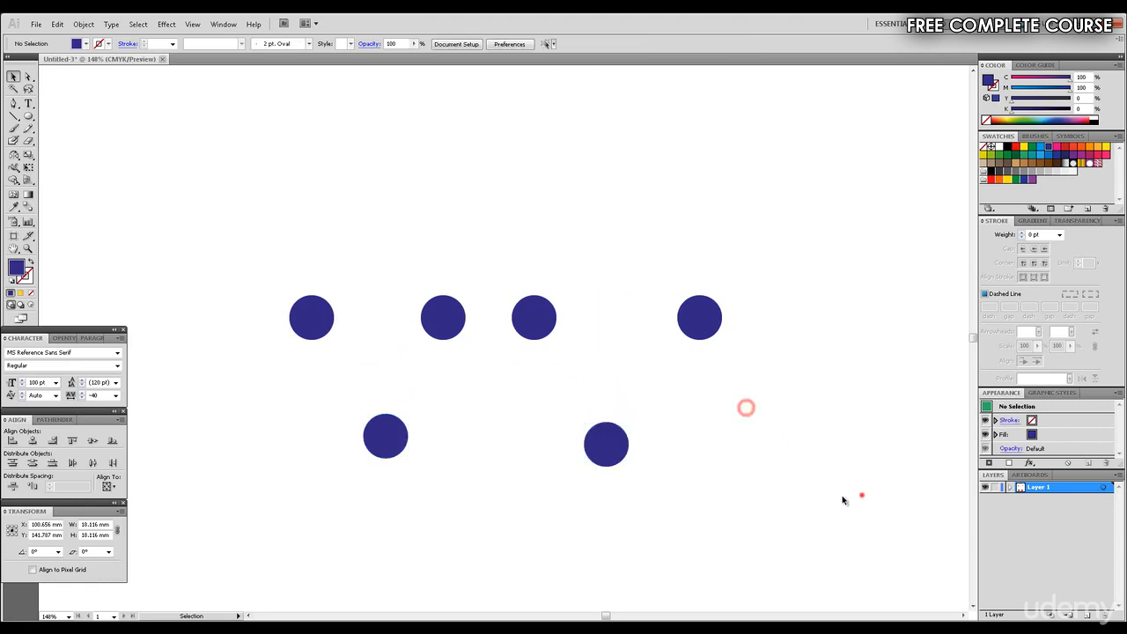
left_click_drag(861, 494, 270, 284)
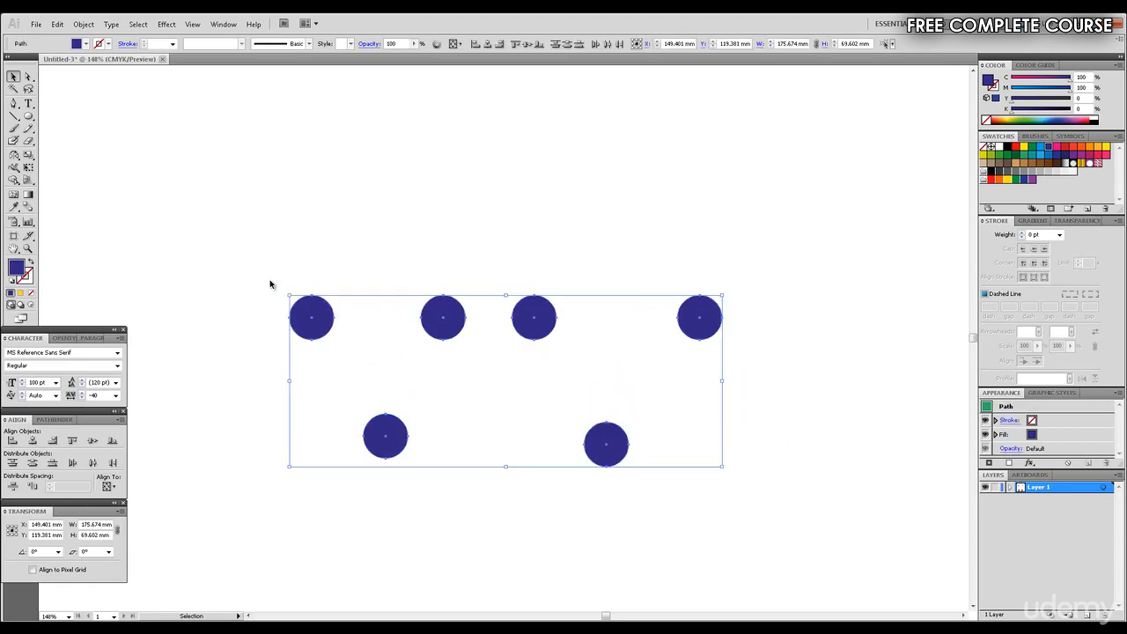
left_click(73, 441)
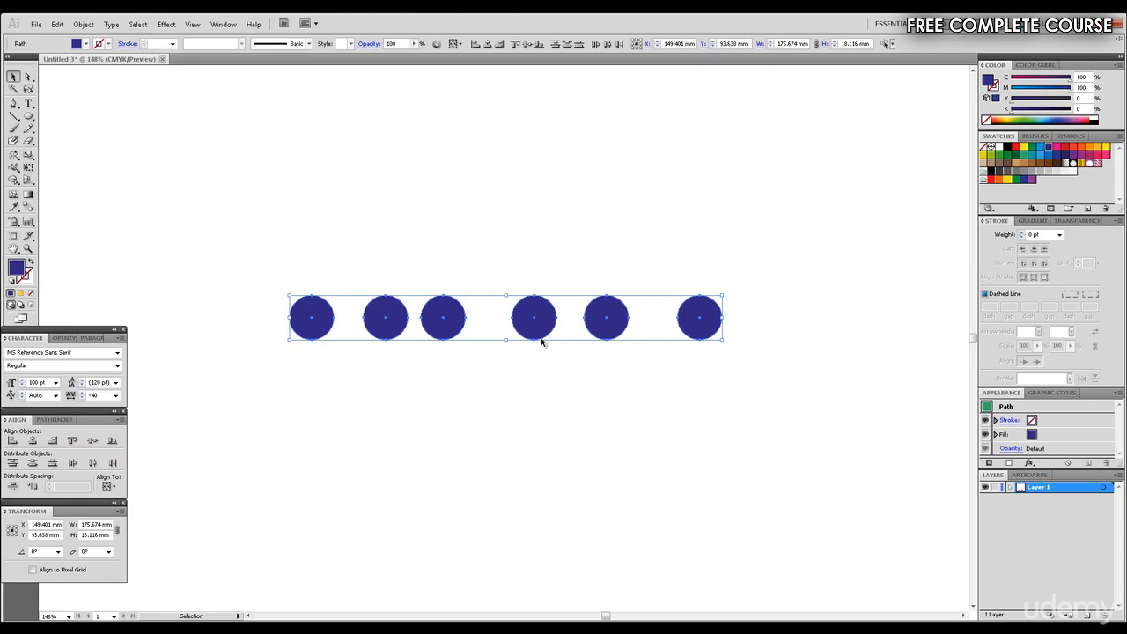
Step: Move the second and sixth circles below the row and the fourth circle above it
left_click(428, 408)
left_click(421, 249)
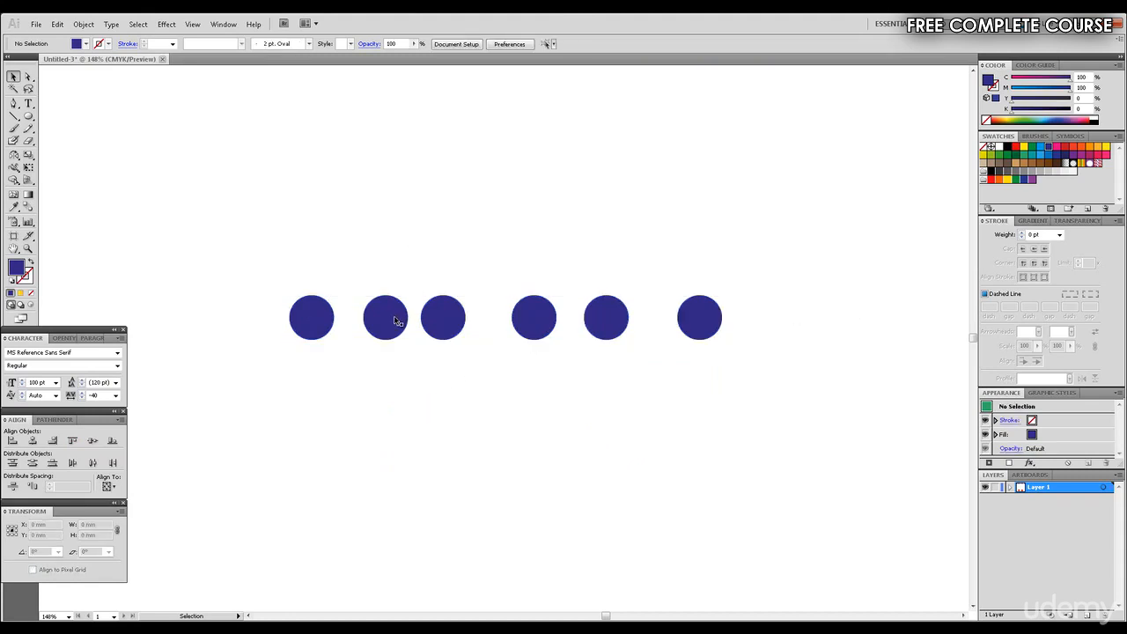
left_click_drag(389, 314, 396, 375)
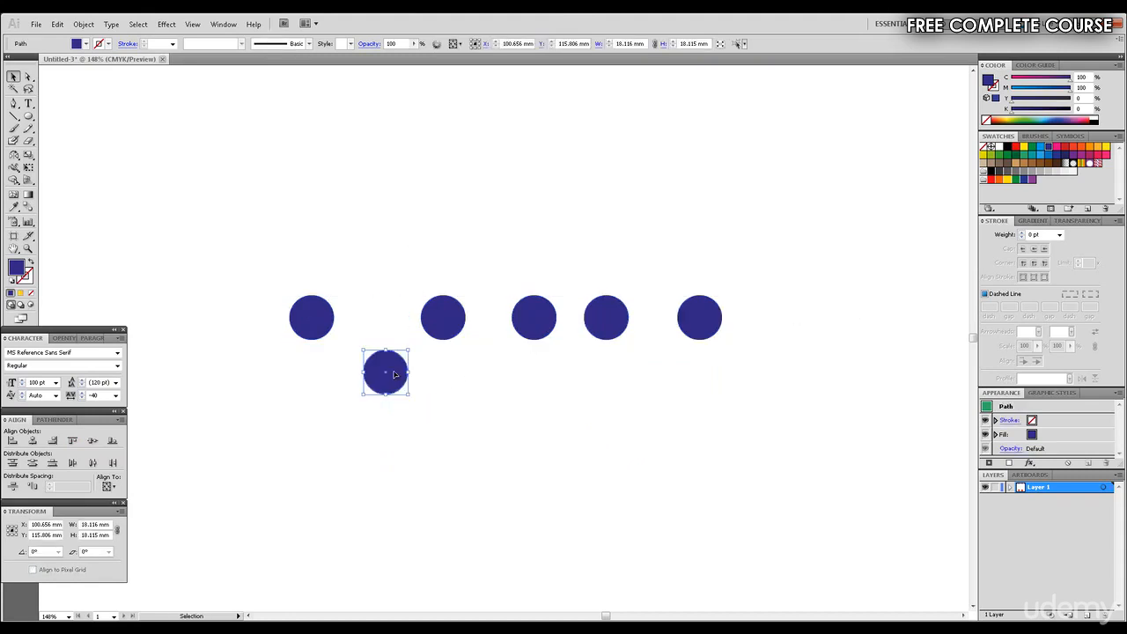
left_click_drag(544, 294, 546, 240)
left_click_drag(699, 313, 701, 373)
Step: Align all six scattered circles to their vertical center, and undo the alignment
left_click_drag(876, 467, 244, 188)
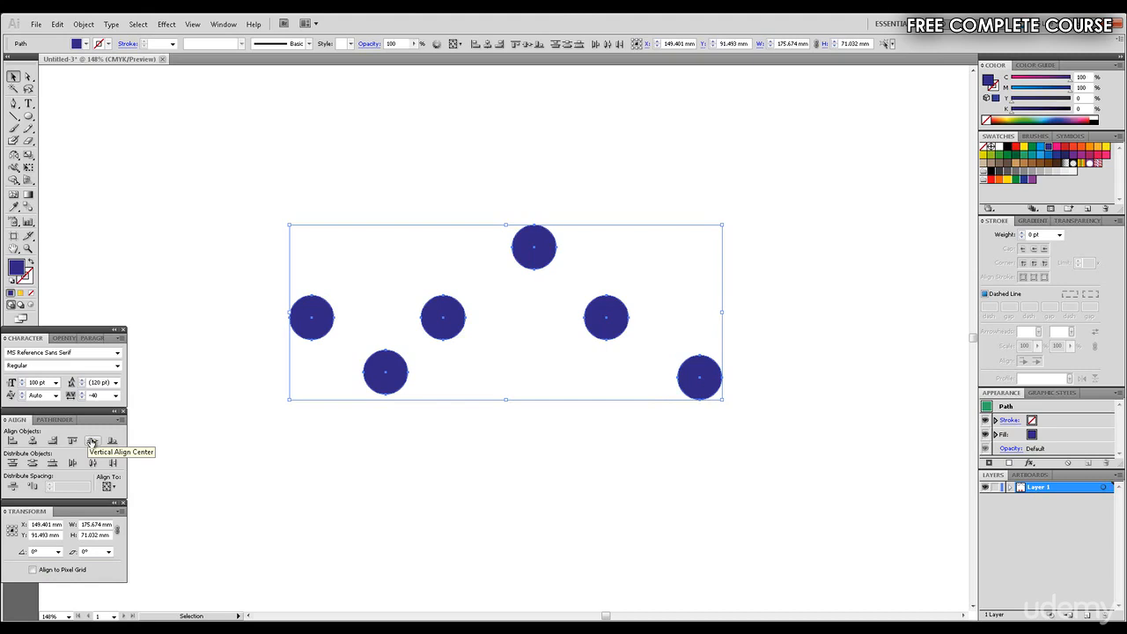
left_click(92, 441)
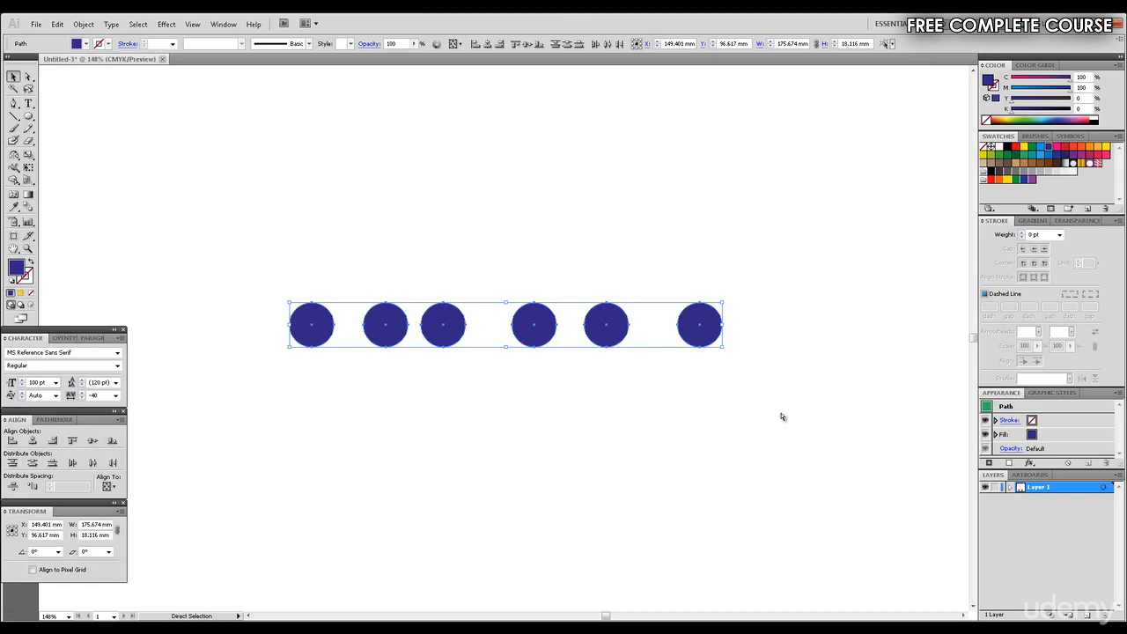
key("ctrl+z")
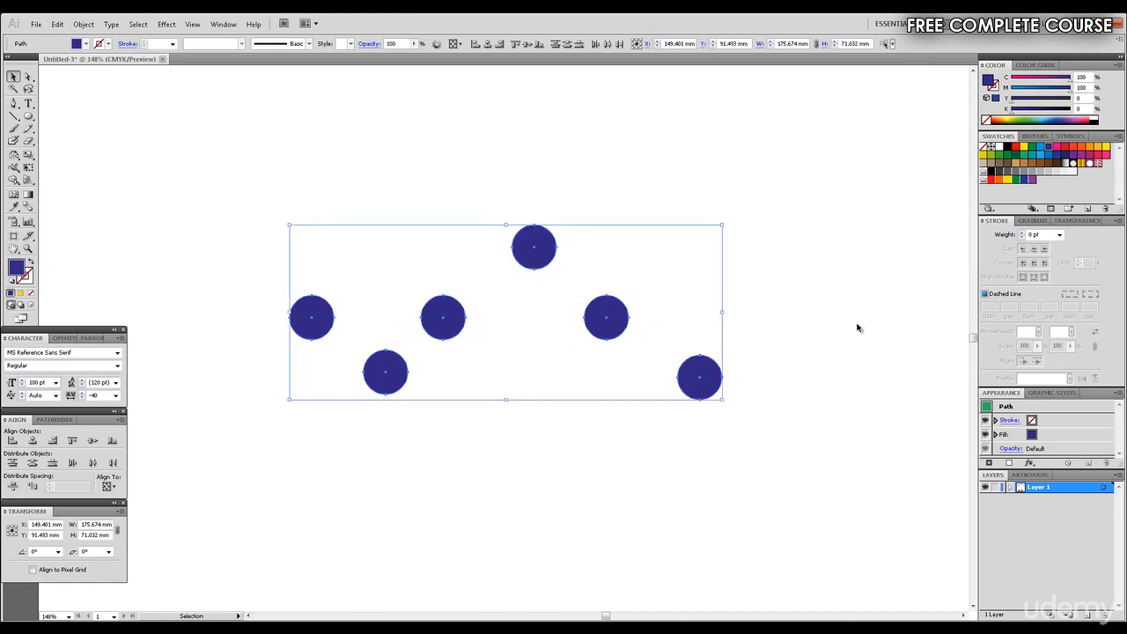
Step: Align all six scattered circles to their bottom edges and deselect them
left_click(856, 327)
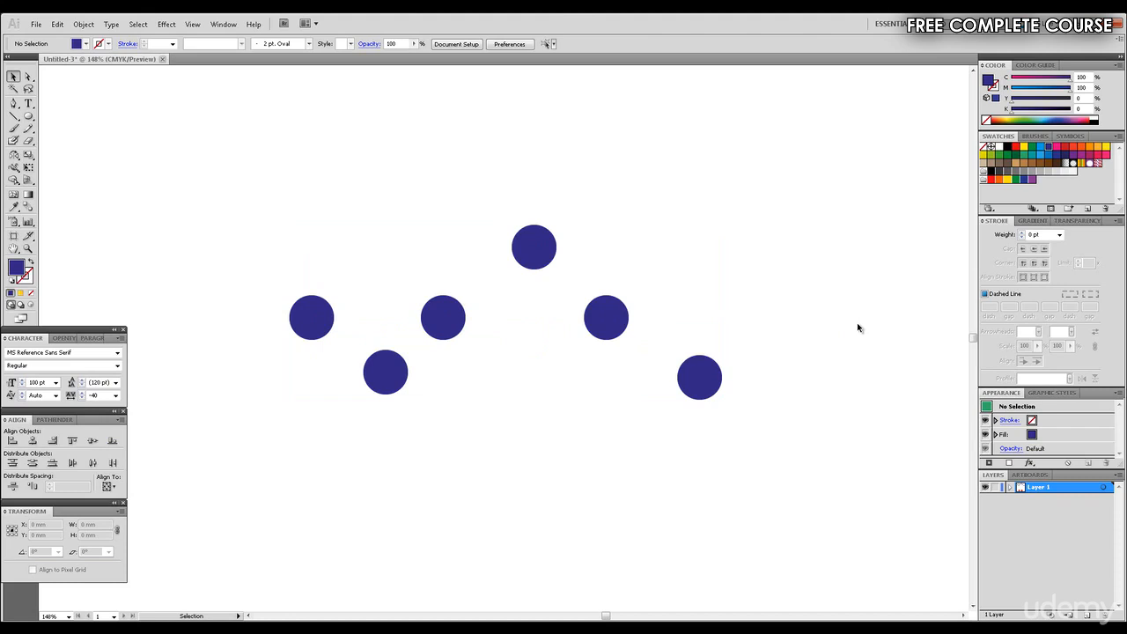
left_click_drag(880, 428, 237, 206)
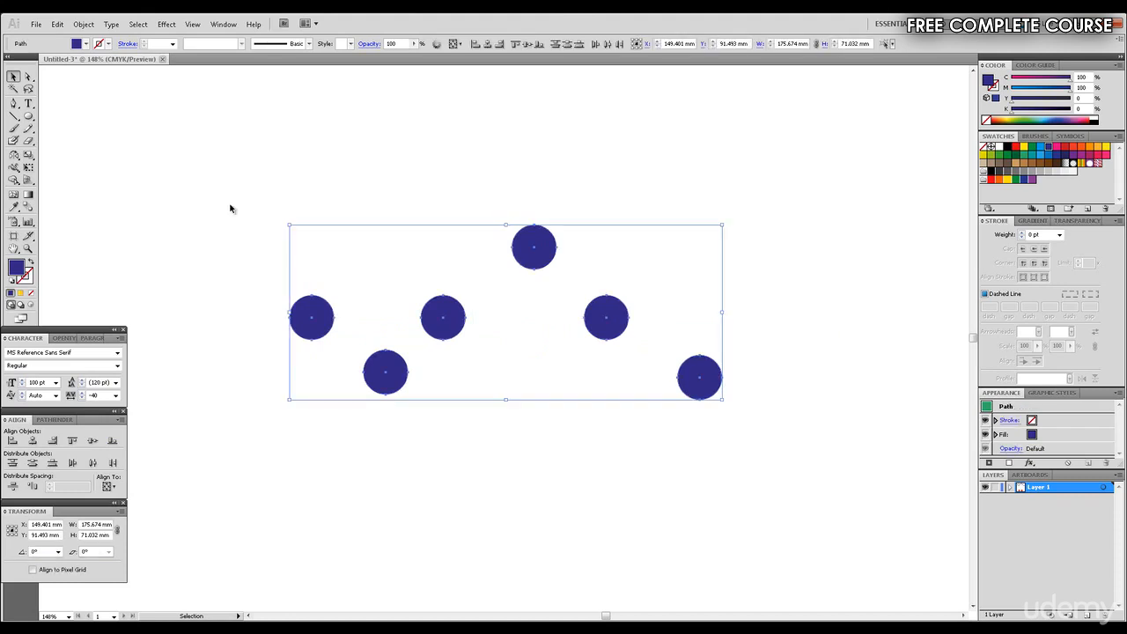
left_click(115, 443)
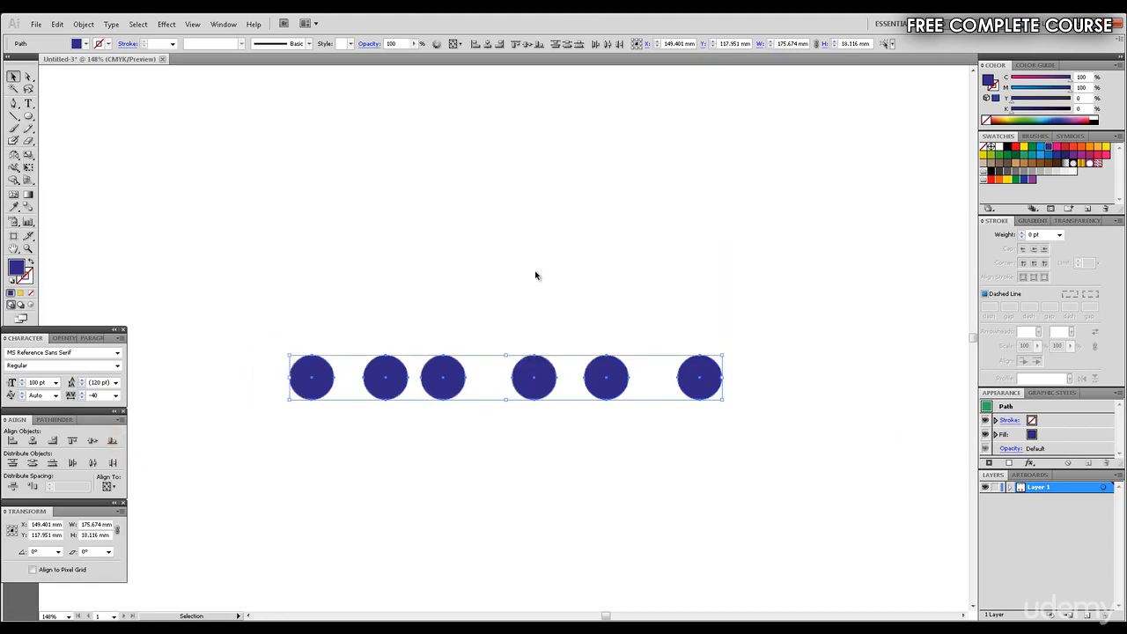
left_click(761, 256)
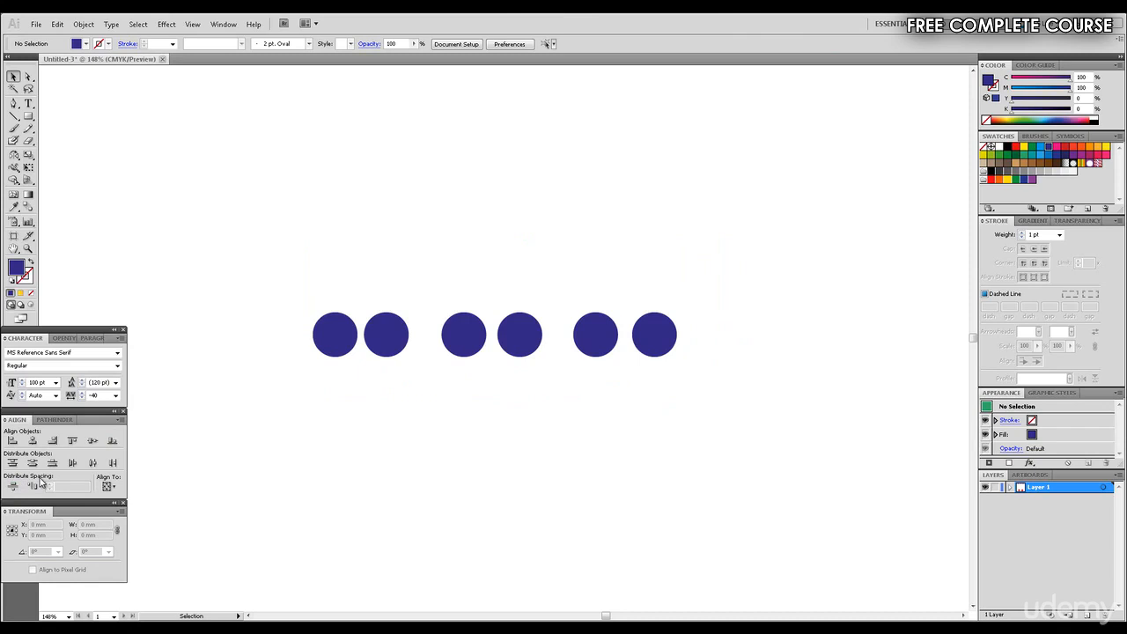
Step: Hide the extra options of the Align panel and show them again
left_click(120, 420)
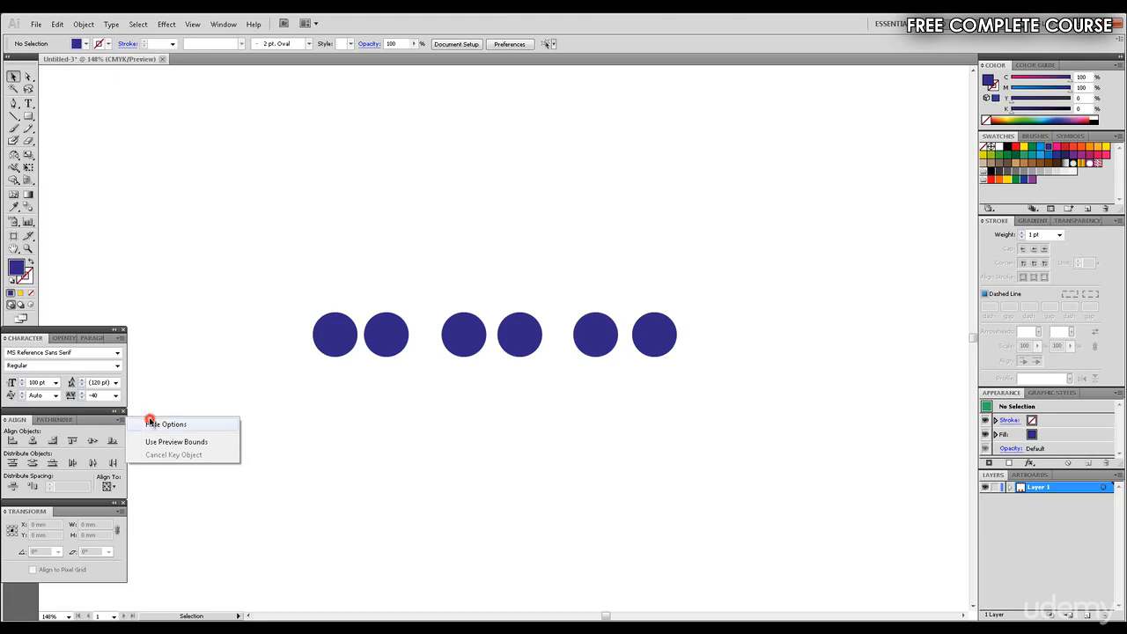
left_click(155, 423)
left_click(119, 420)
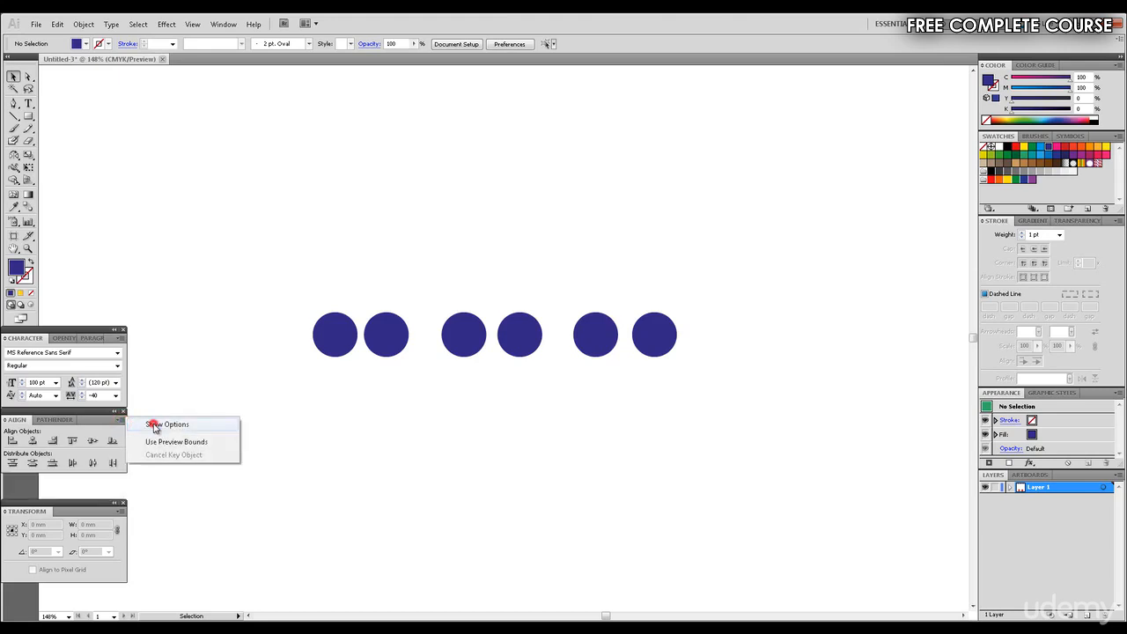
left_click(155, 426)
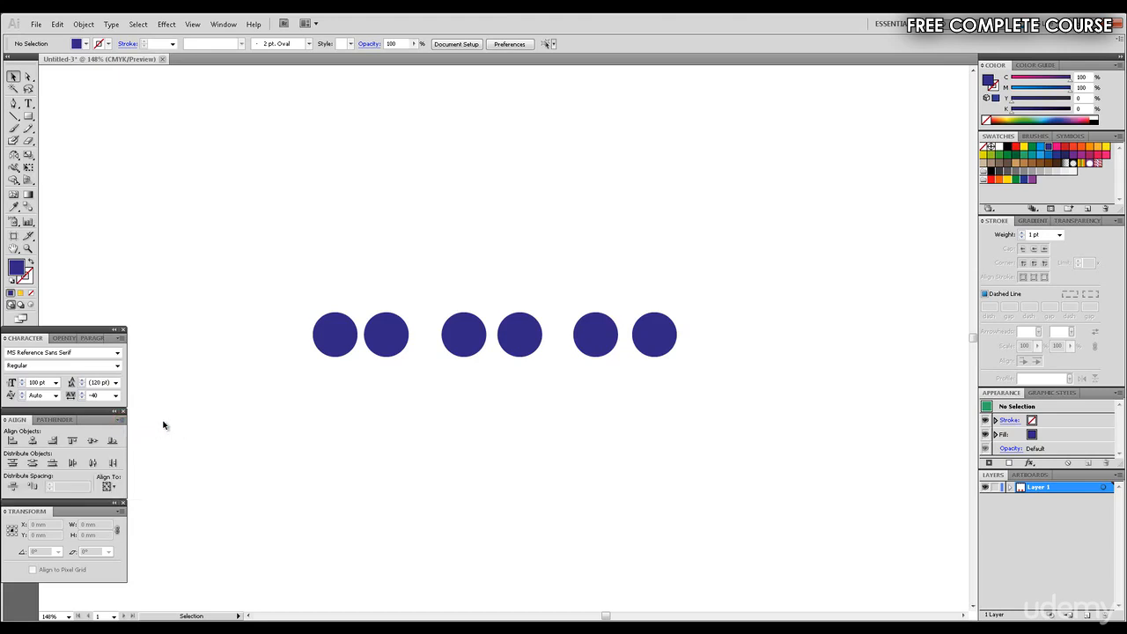
Step: Distribute the horizontal space evenly between the six circles, and undo the distribution
left_click_drag(276, 274, 770, 388)
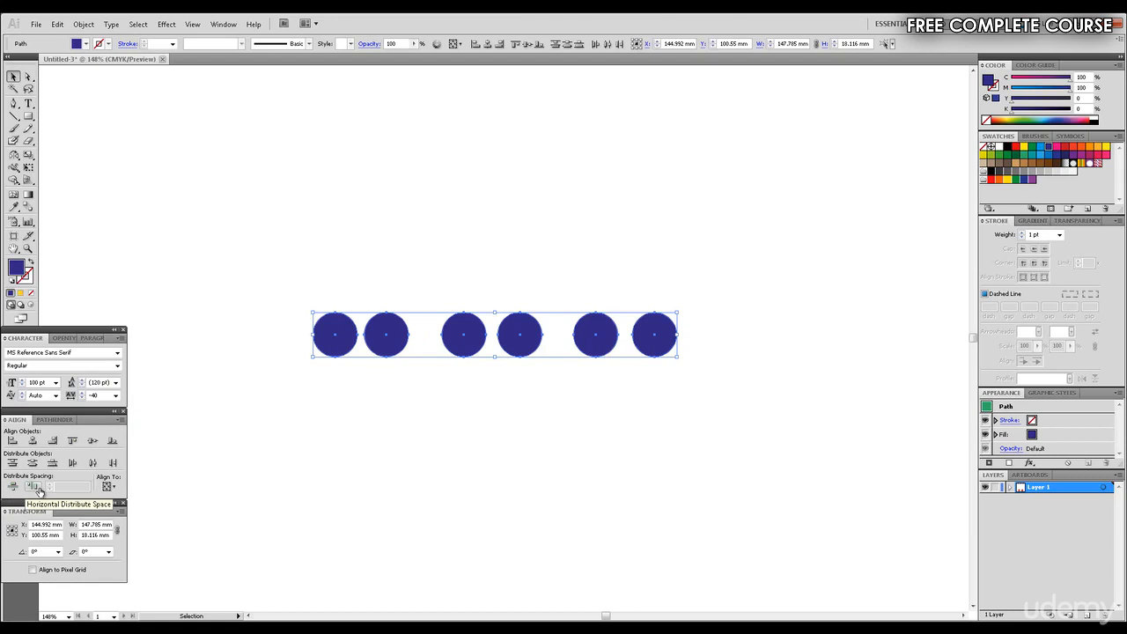
left_click(39, 489)
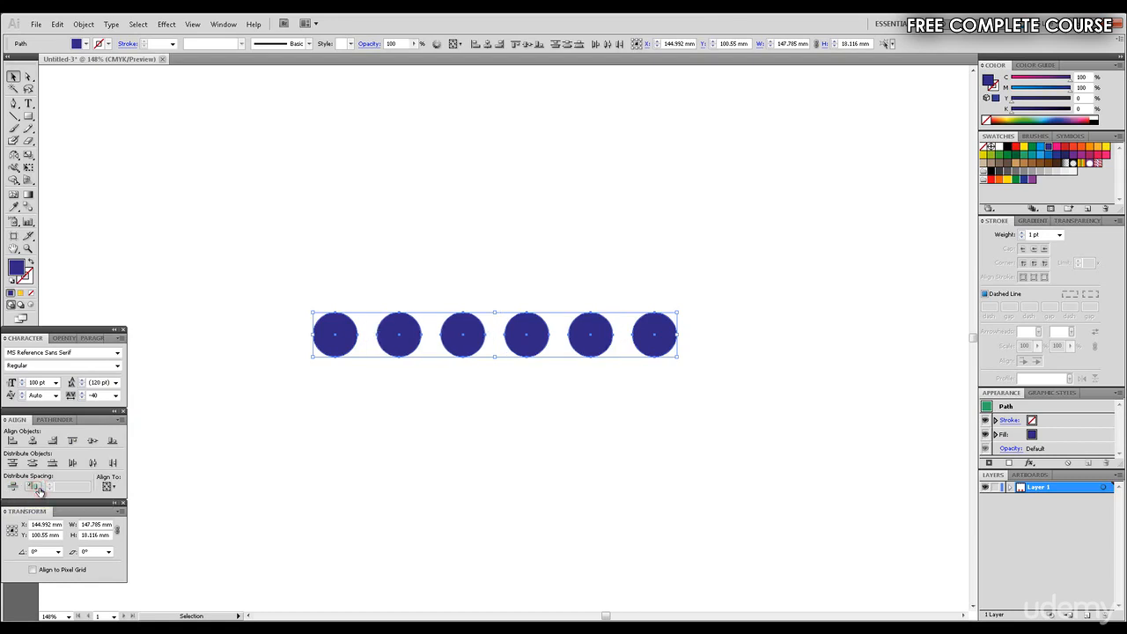
left_click(388, 408)
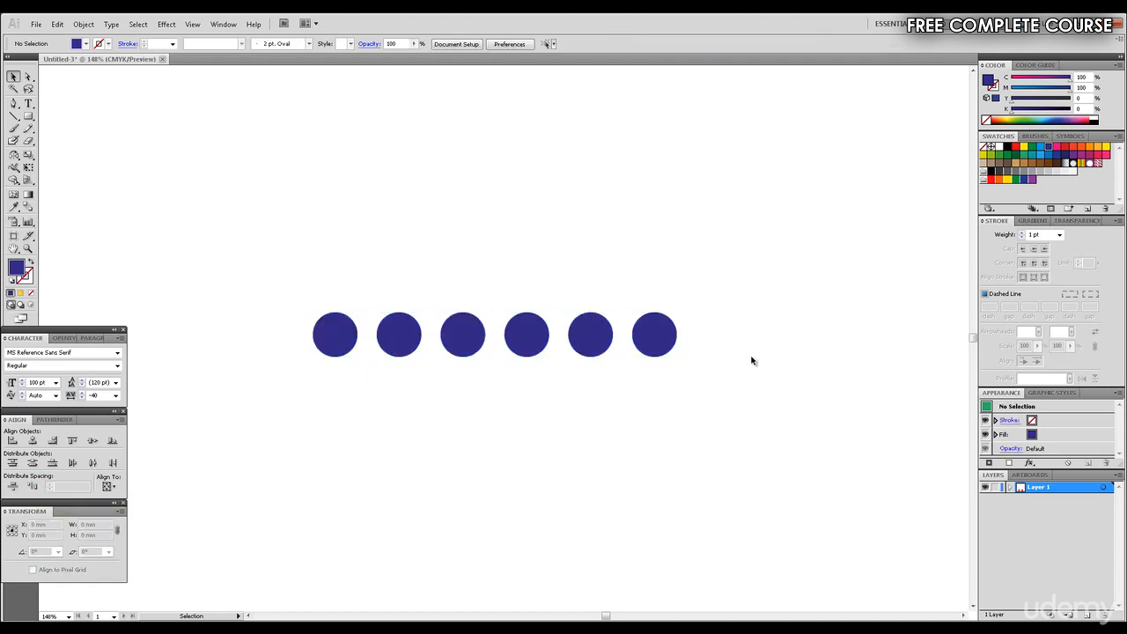
key("ctrl+z")
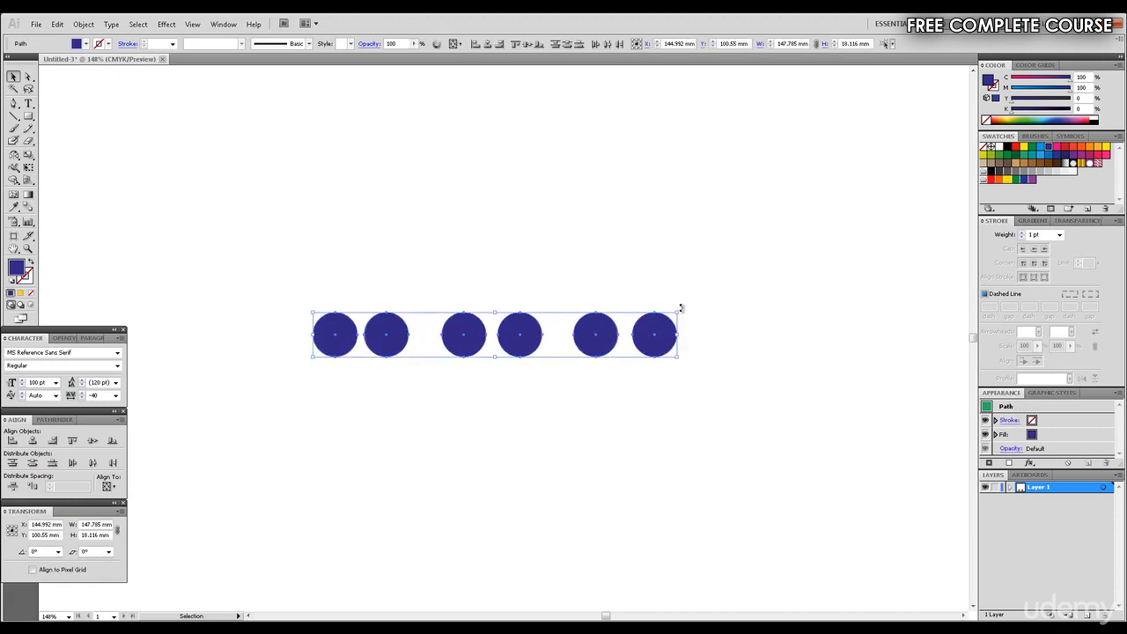
Step: Rotate the row of circles 90 degrees into a vertical column, and distribute the vertical space between them evenly
left_click_drag(680, 308, 485, 481)
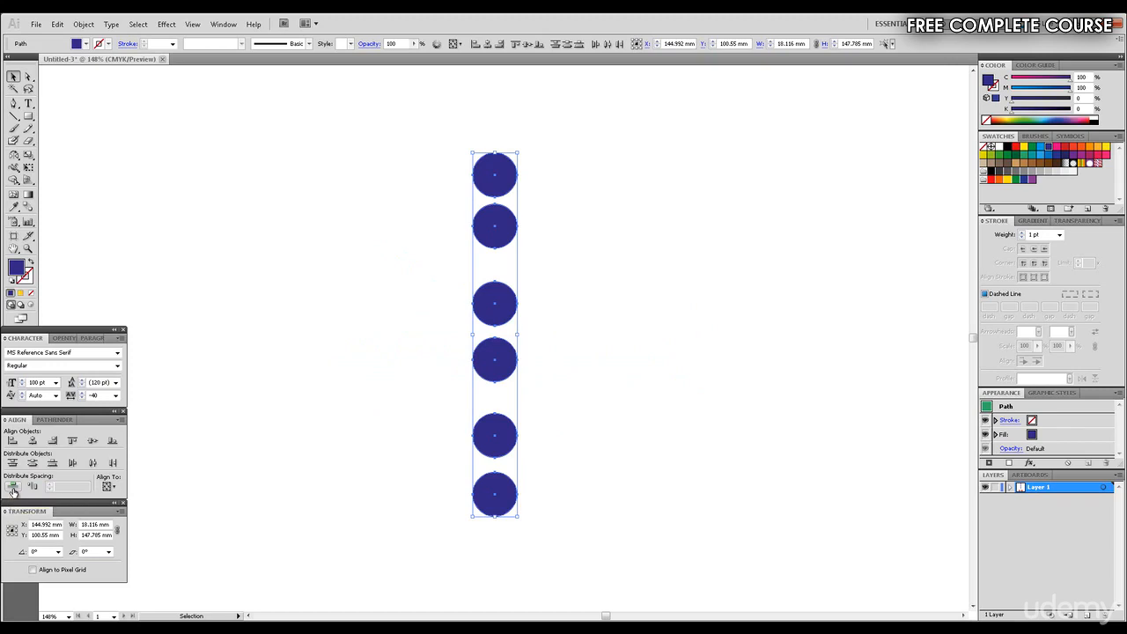
left_click(12, 487)
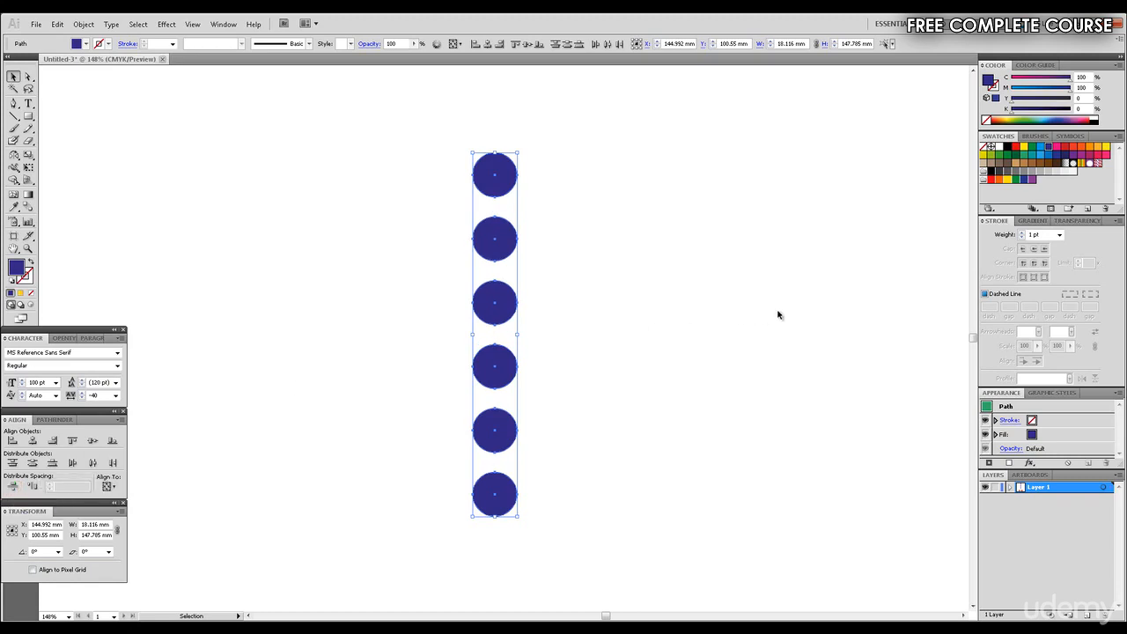
left_click(825, 304)
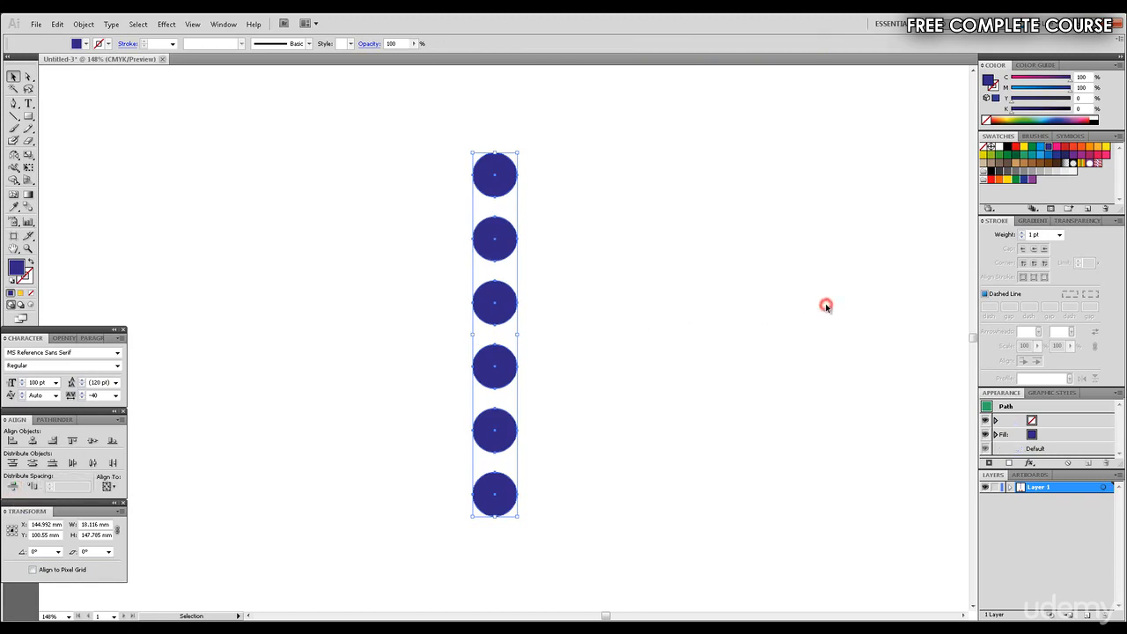